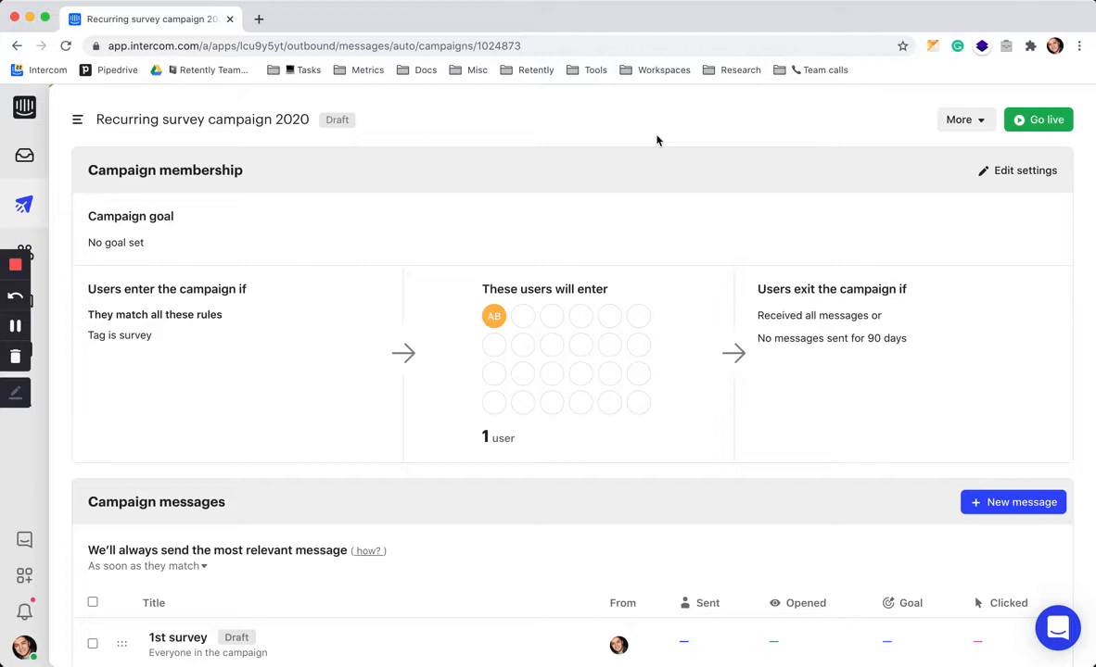
Show the Outbound navigation to locate the Campaigns section, and hide it again.
click(77, 120)
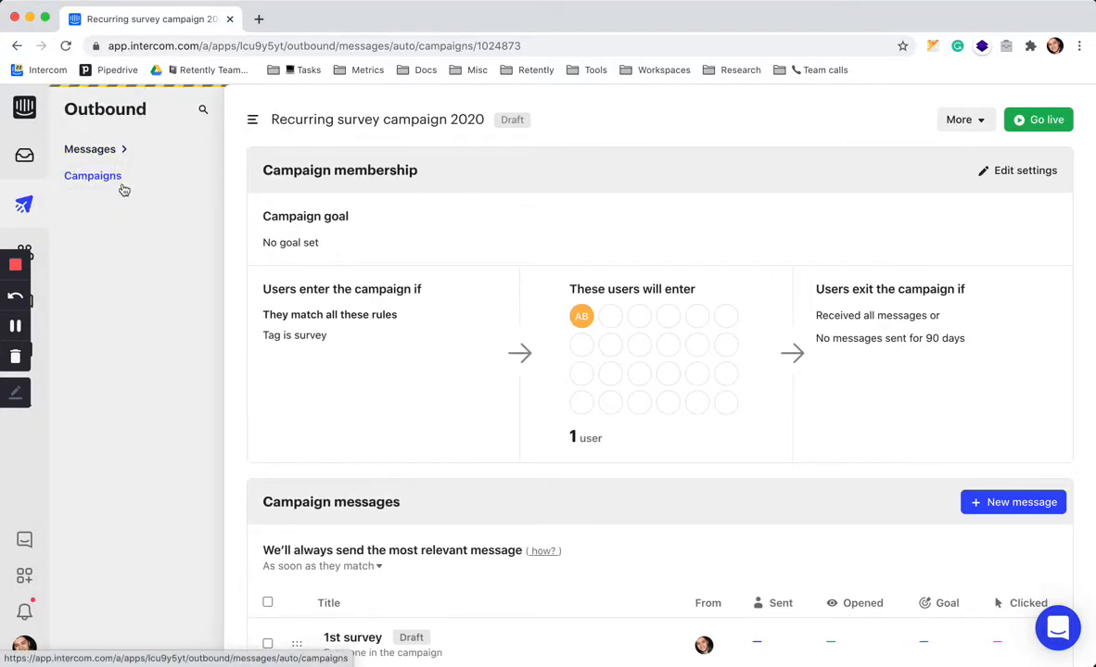
click(252, 120)
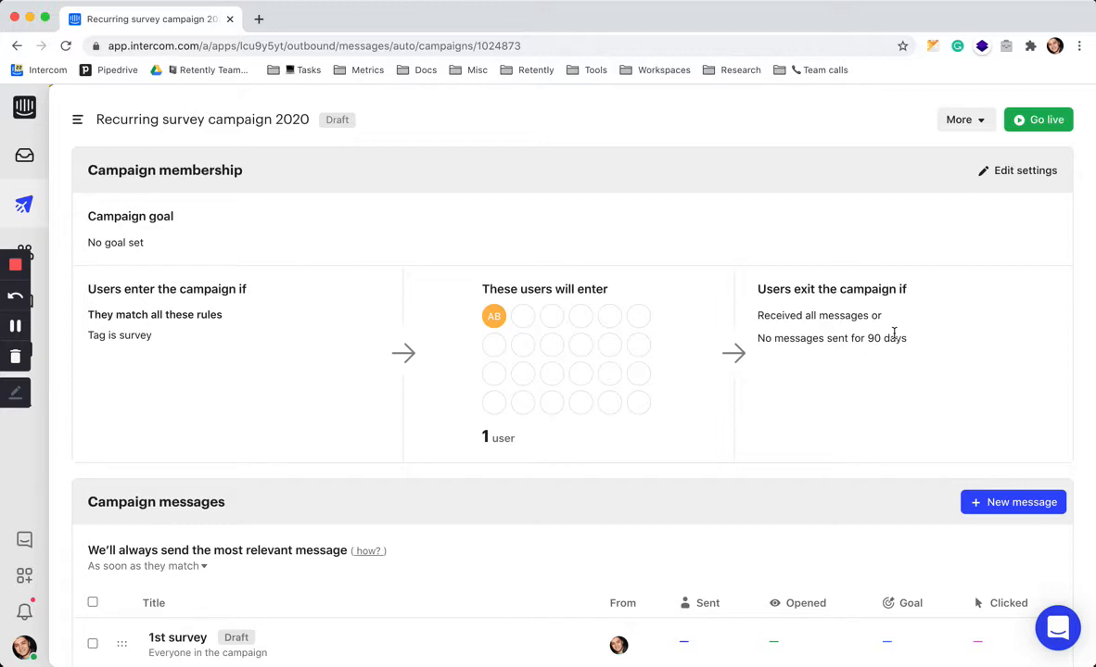
Set the campaign's exit rule to no messages sent for 90 days and finish editing the membership settings.
click(1031, 171)
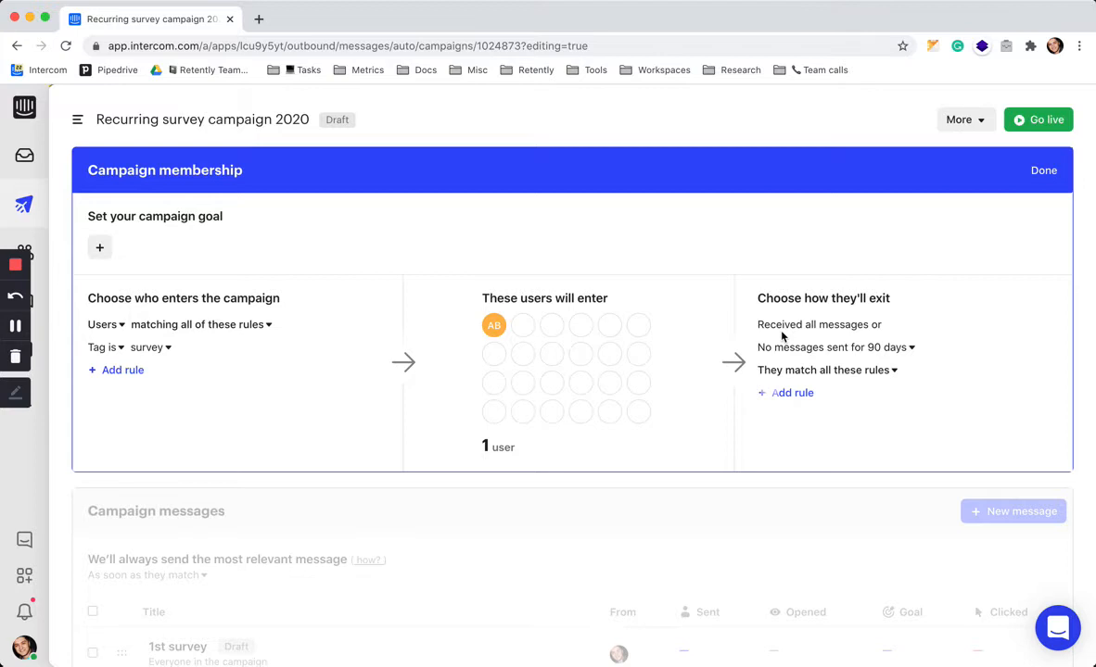
drag(782, 327, 828, 326)
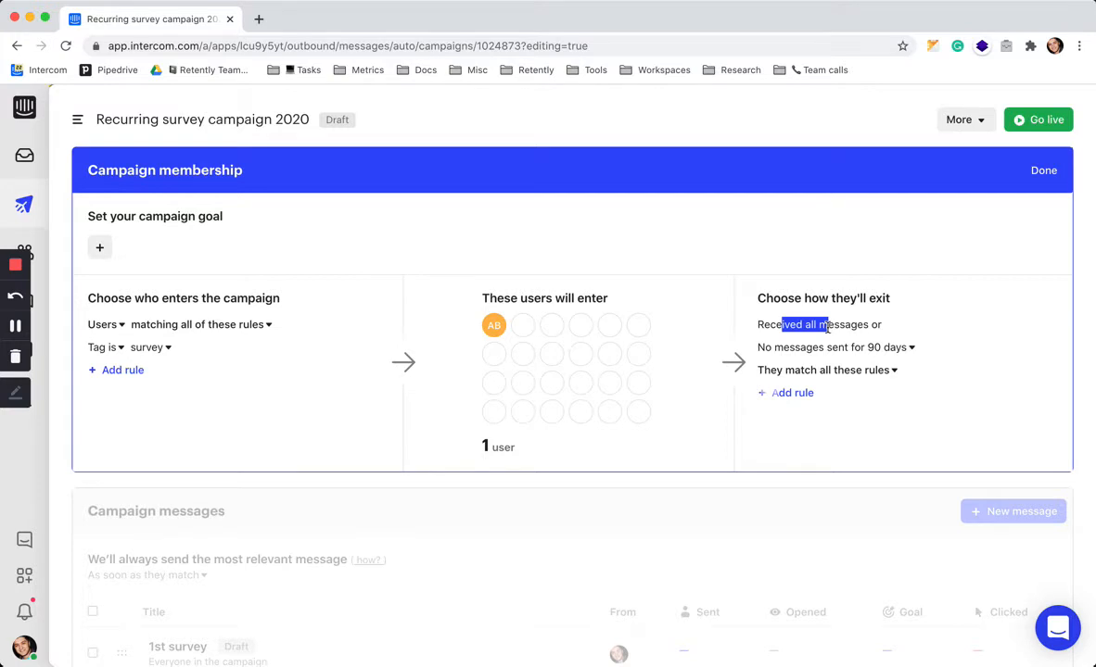
drag(789, 348, 795, 349)
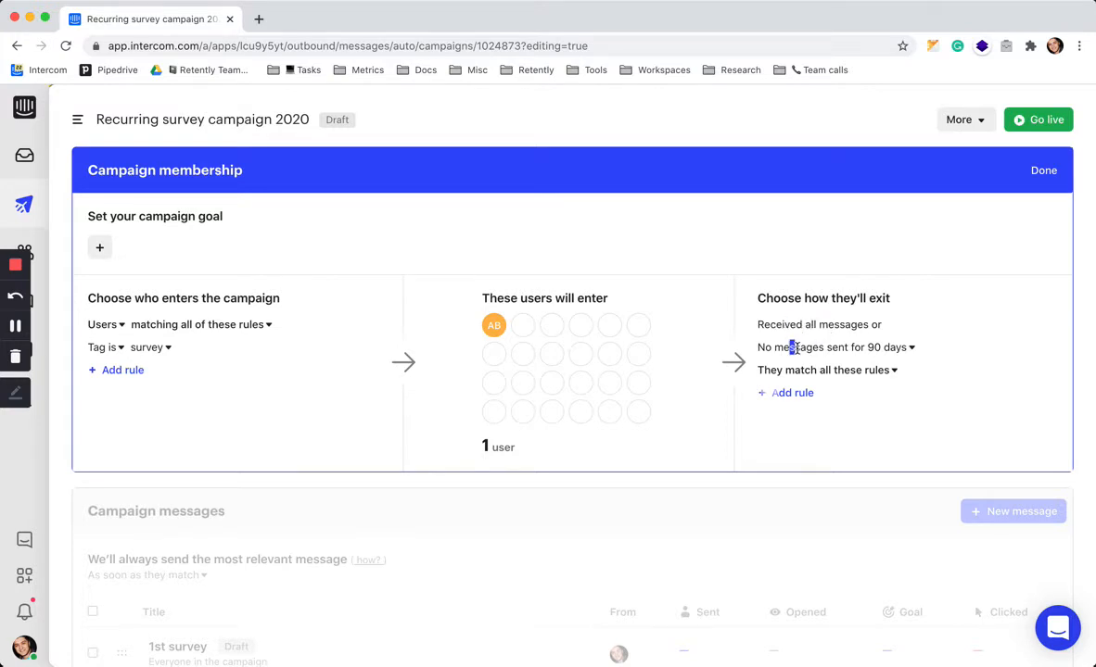
click(888, 350)
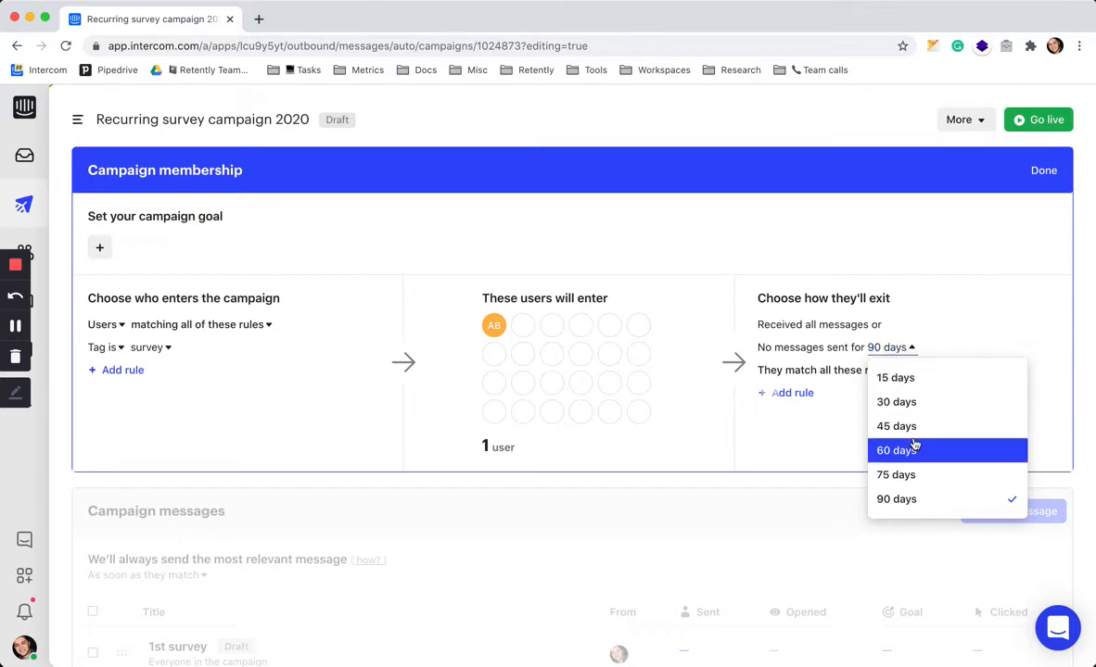
click(931, 501)
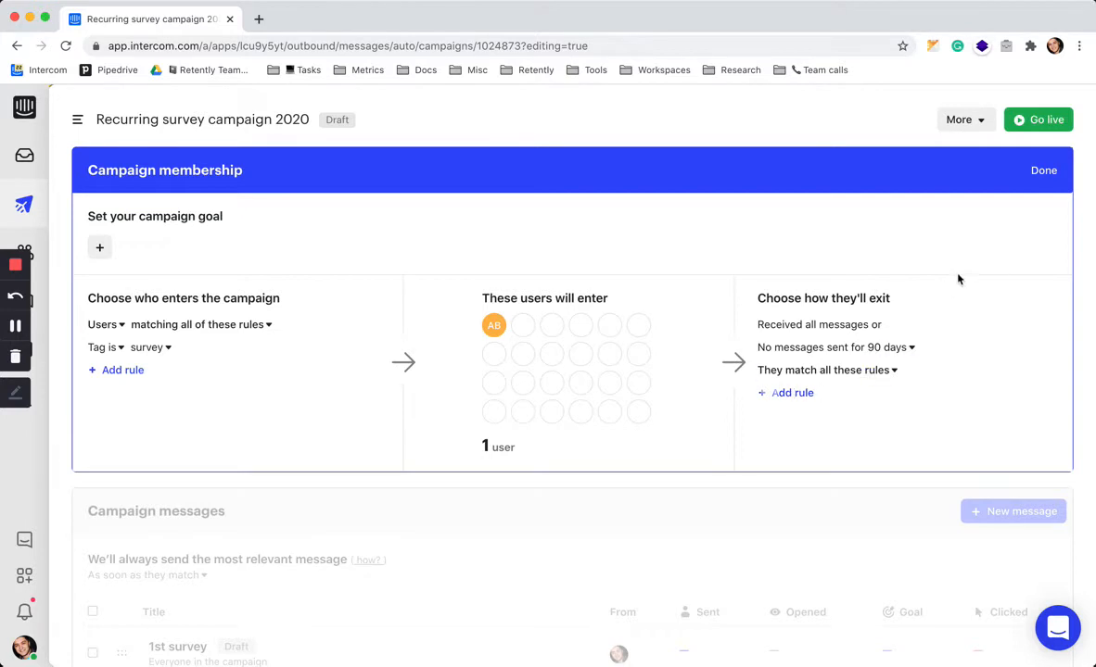
click(1043, 171)
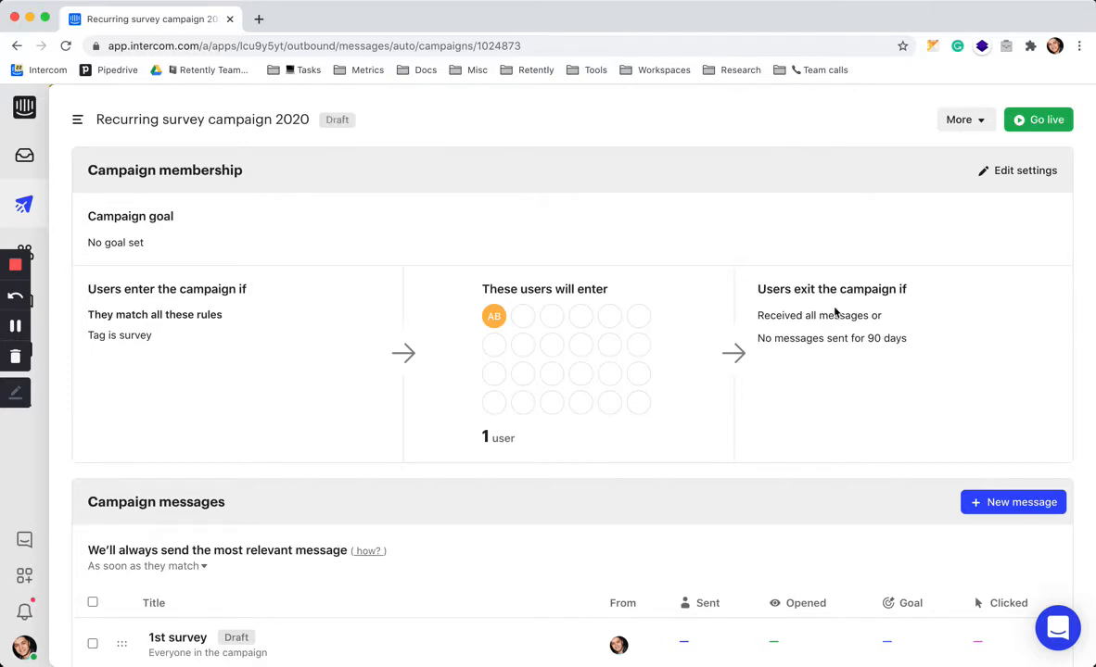
Open the 1st survey from the campaign messages and review its content, audience, page targeting, goal and schedule.
scroll(834, 312, down, 5)
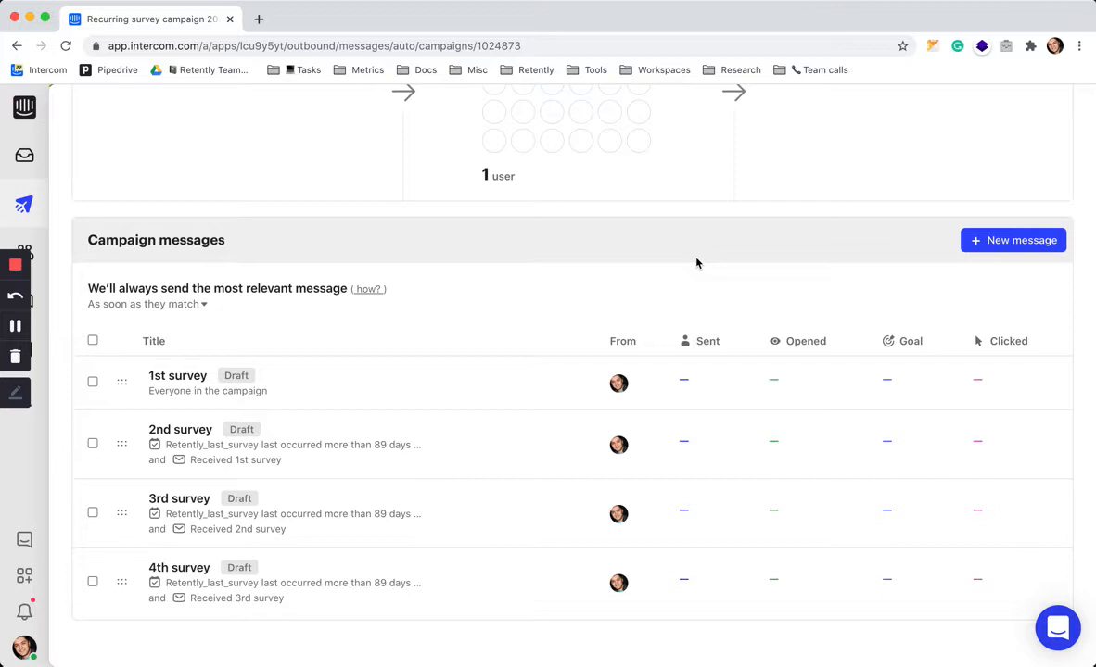
scroll(442, 367, up, 5)
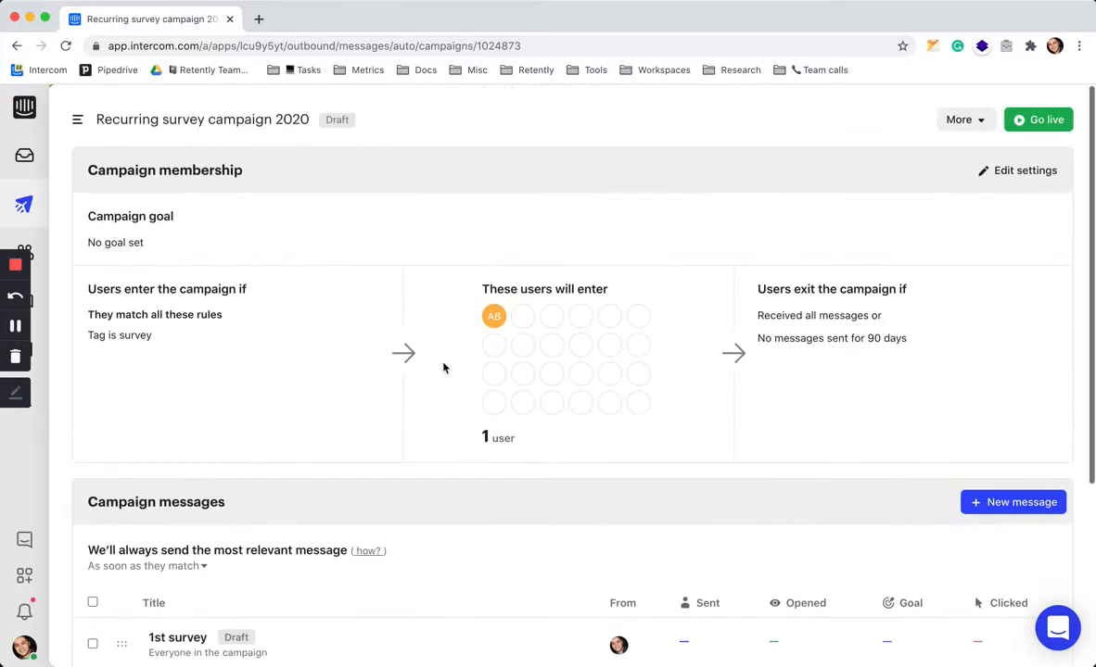
scroll(829, 411, down, 5)
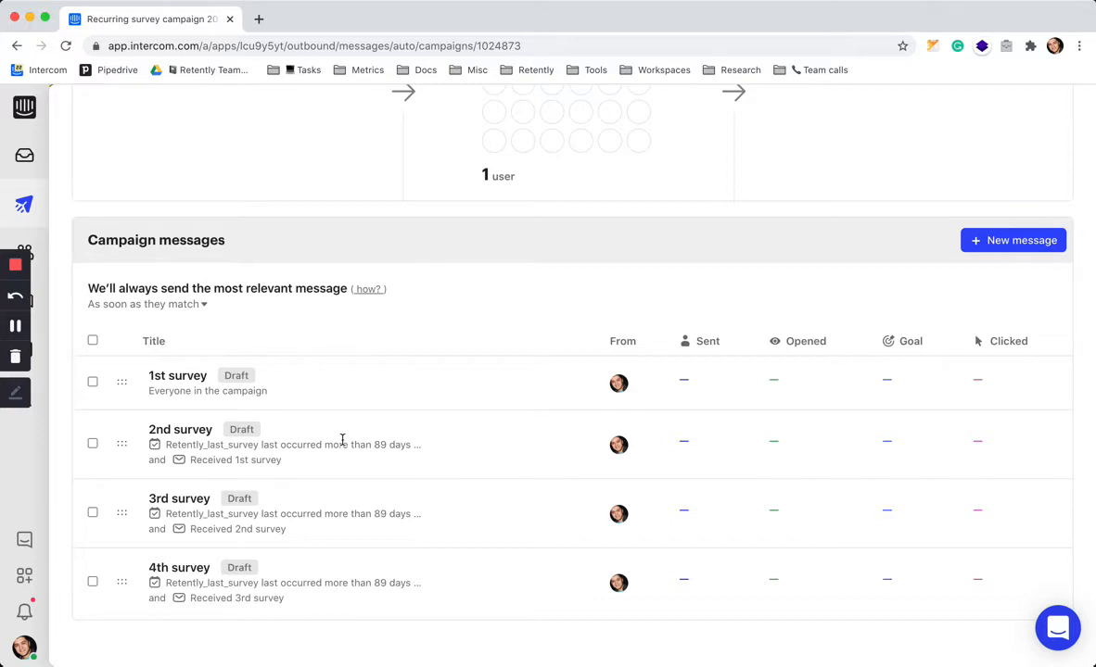
click(177, 377)
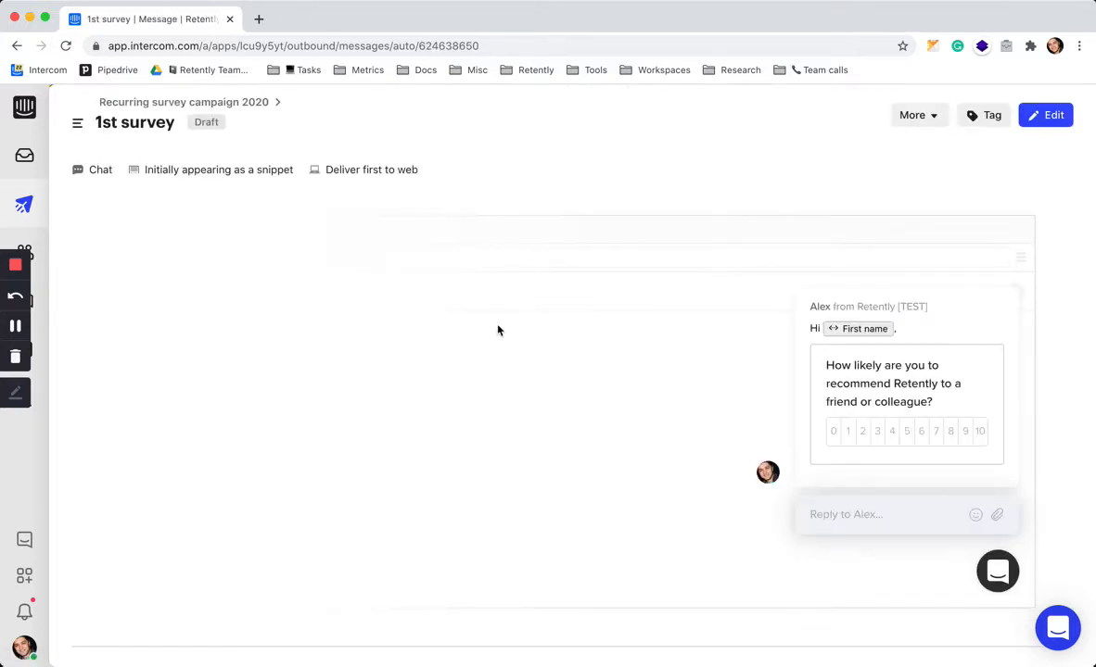
scroll(497, 331, down, 3)
scroll(881, 292, up, 3)
scroll(759, 396, down, 3)
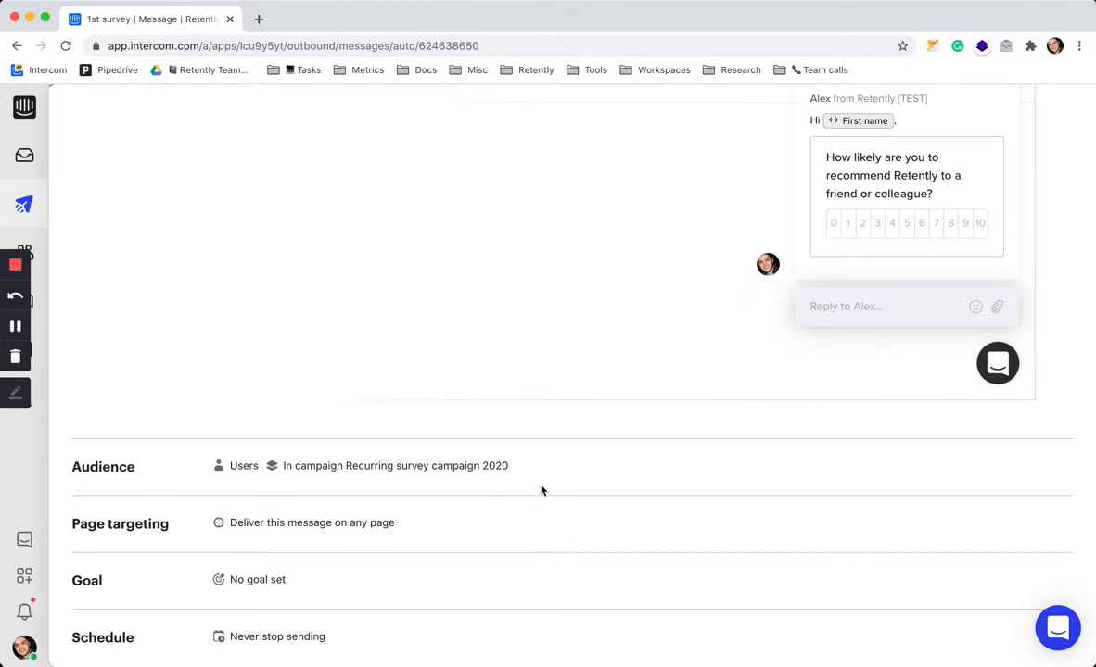
scroll(938, 237, up, 3)
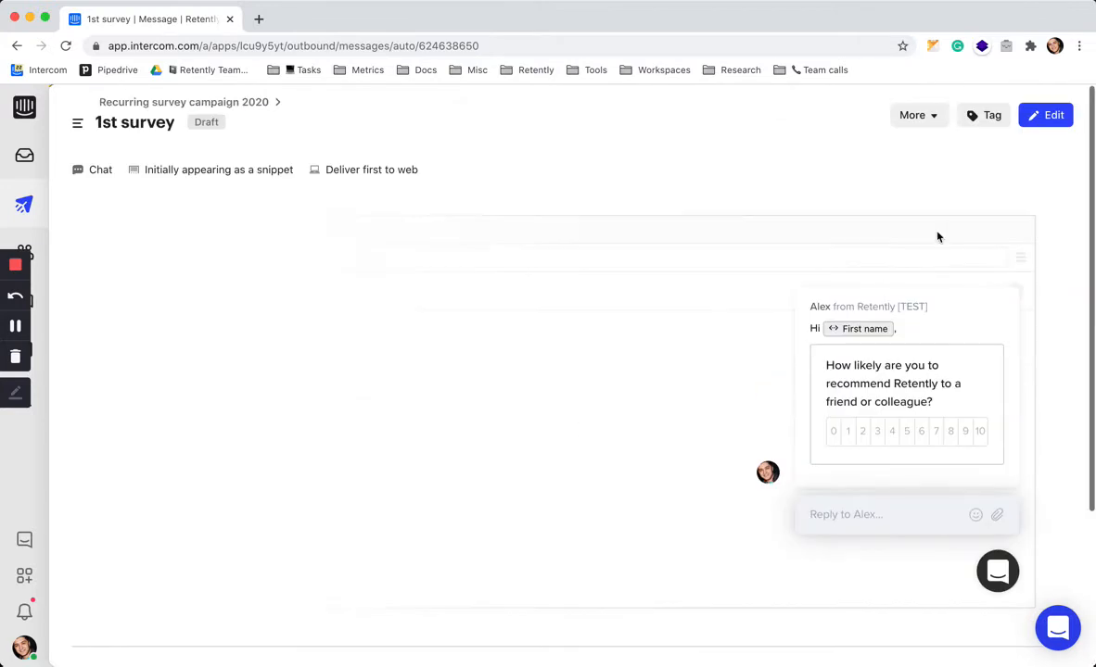
Open the 1st survey for editing, examine who will receive it, and return to Recurring survey campaign 2020.
click(1047, 115)
scroll(521, 489, down, 5)
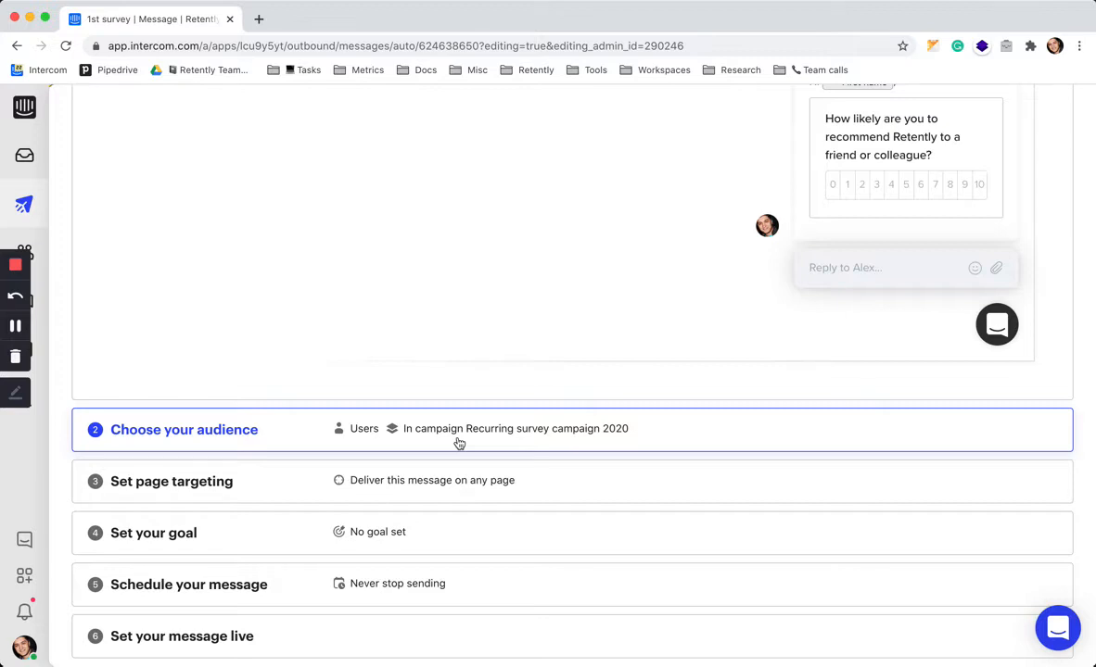
click(459, 443)
scroll(533, 456, down, 3)
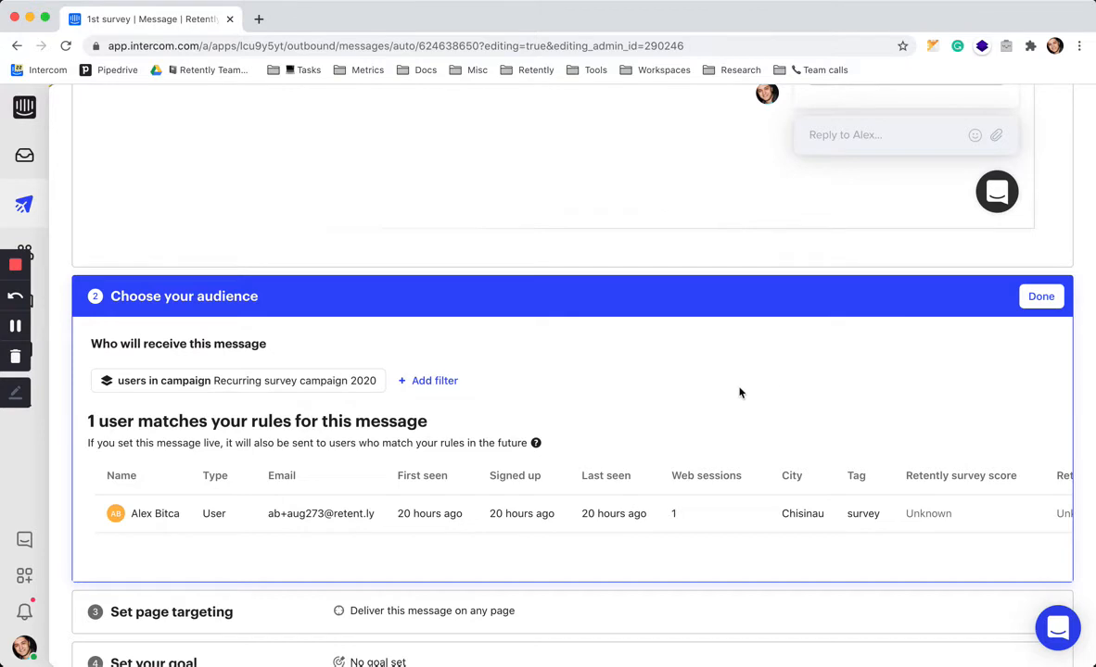
scroll(742, 393, up, 1)
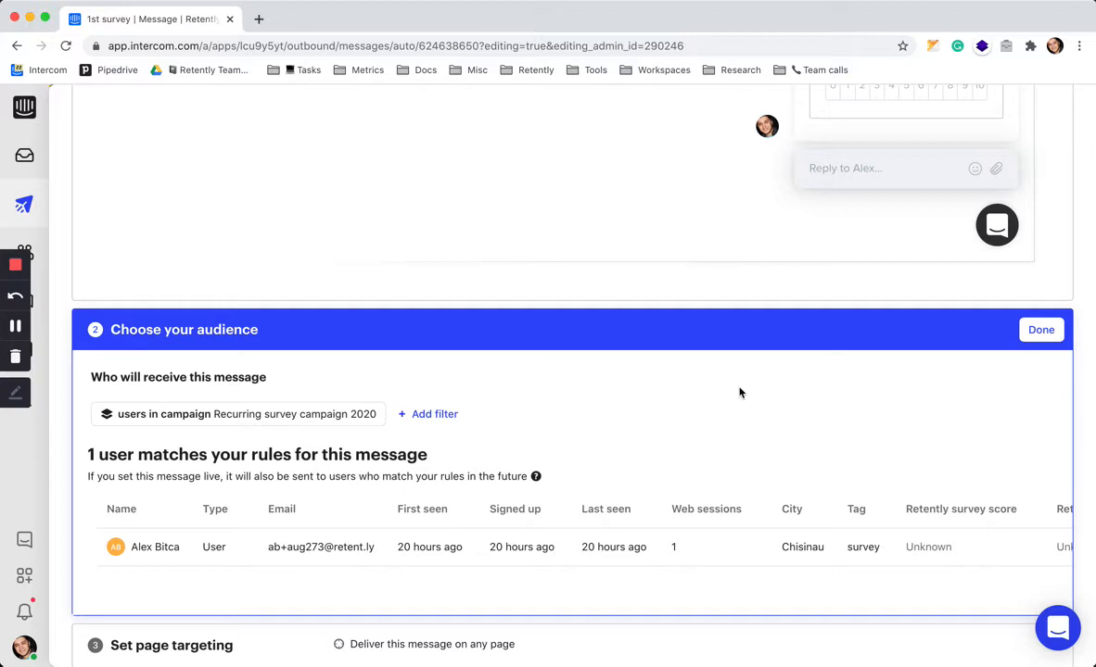
scroll(739, 393, up, 5)
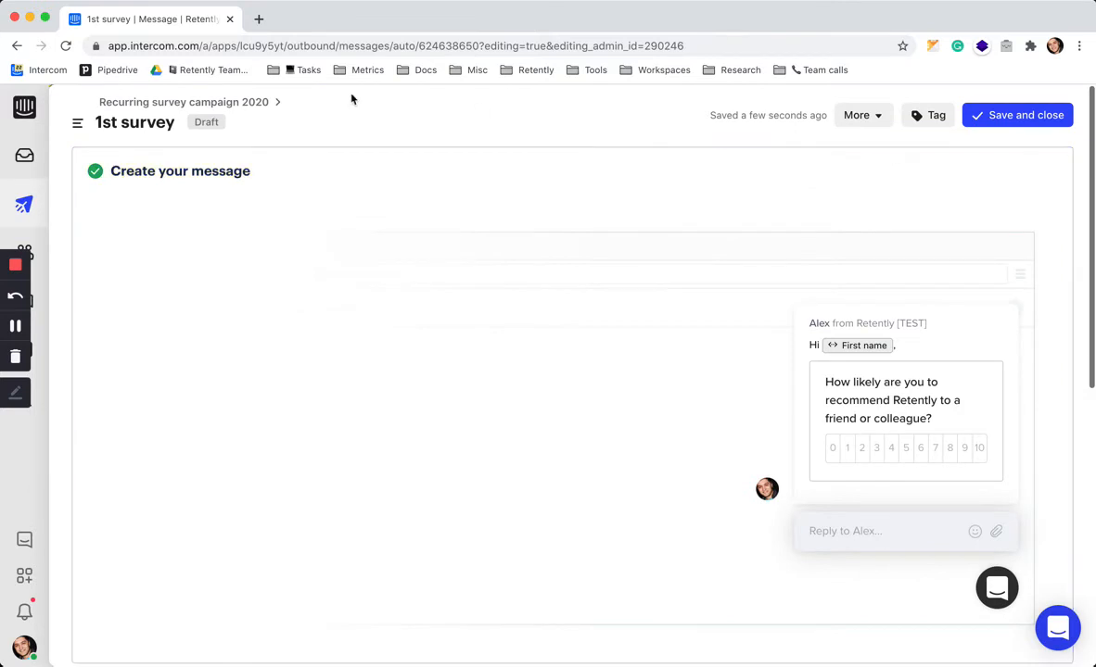
click(249, 104)
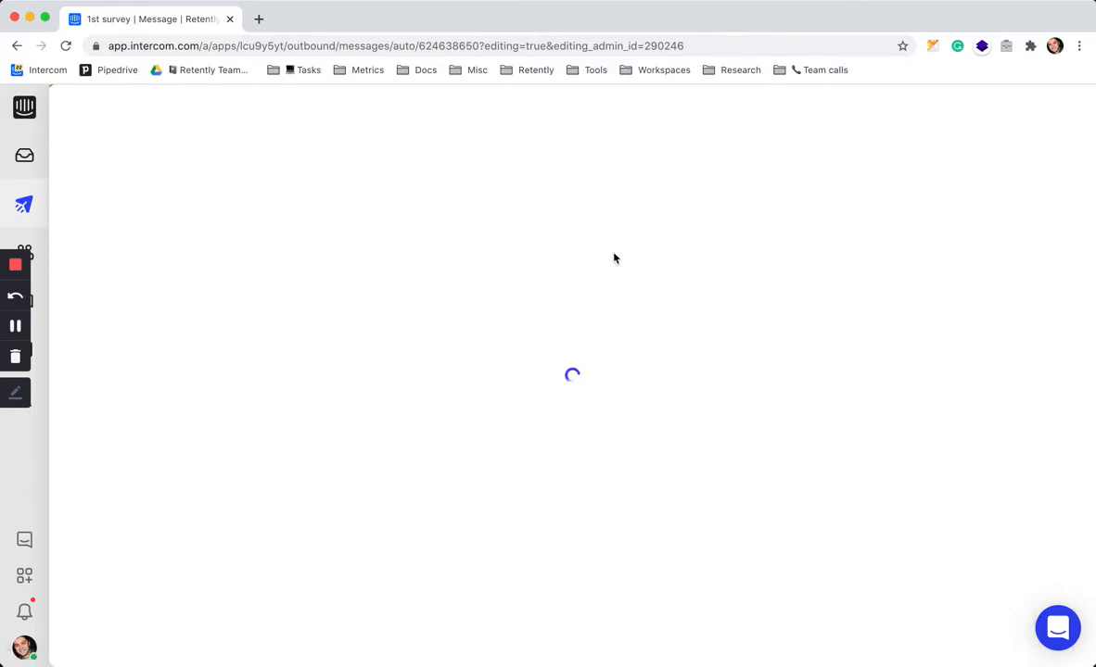
Open the 2nd survey from the campaign messages and review its survey question and audience summary.
scroll(386, 411, down, 3)
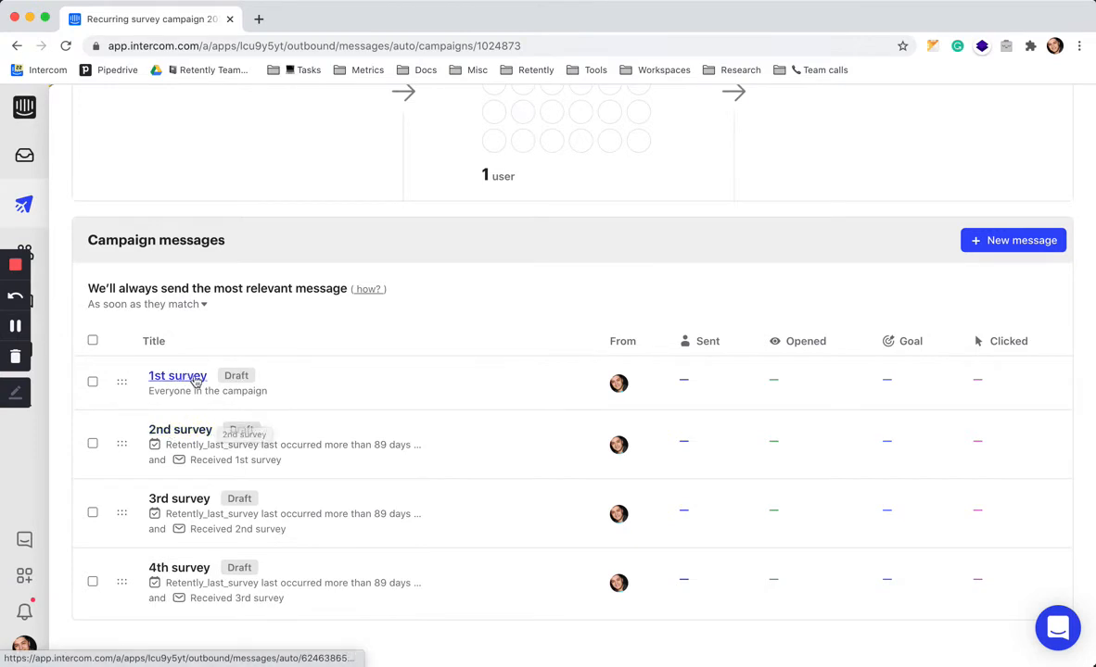
click(181, 430)
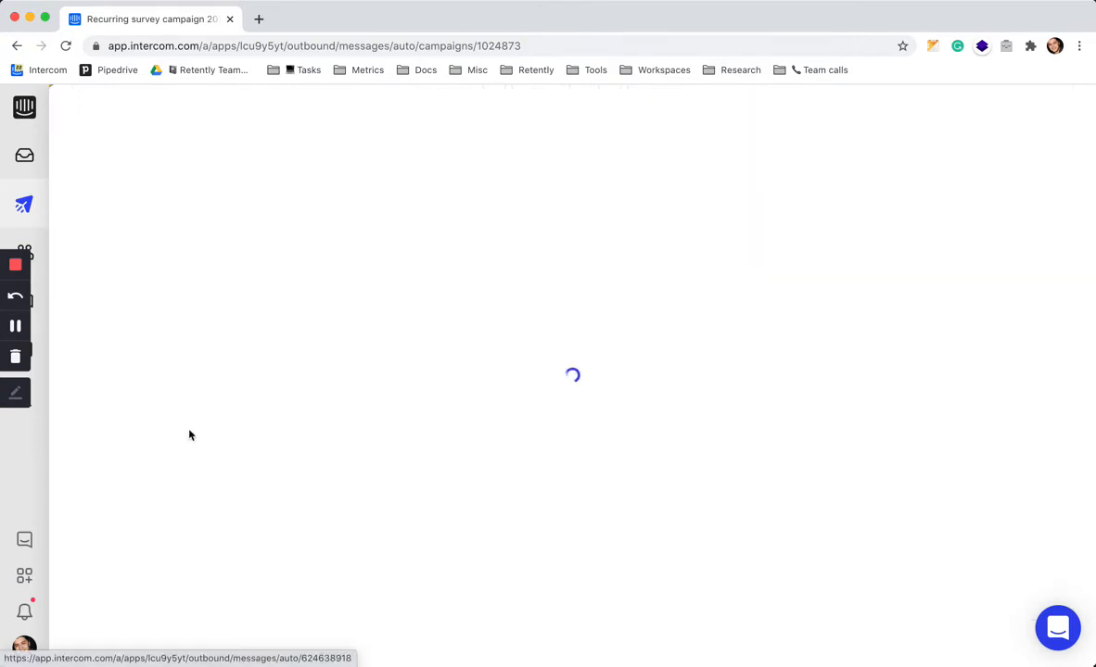
scroll(470, 459, down, 5)
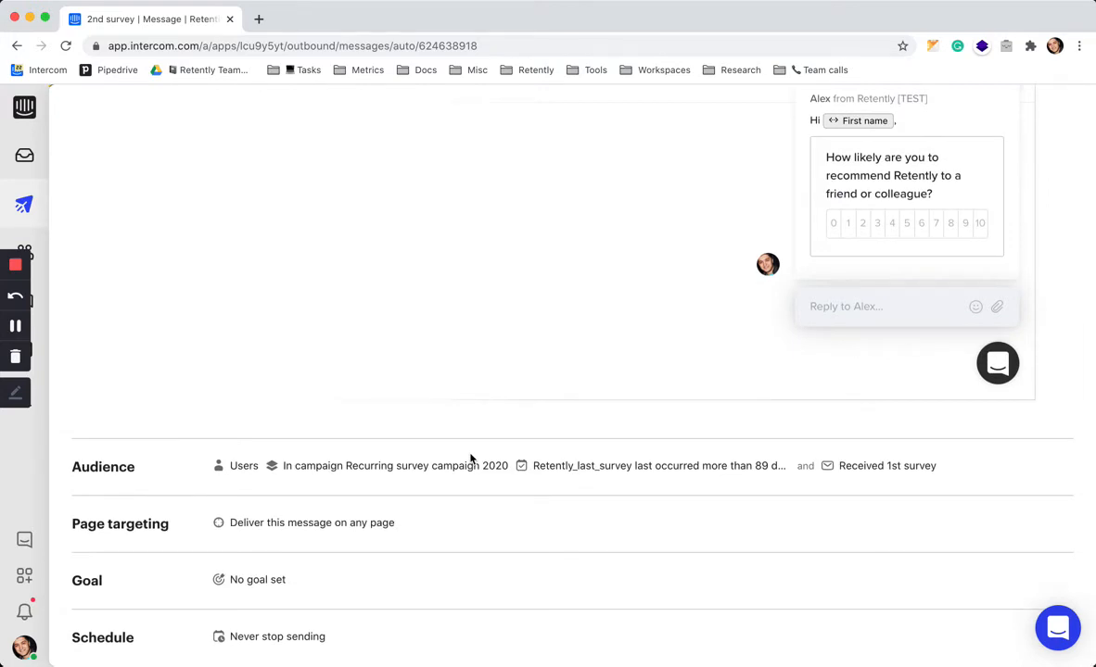
scroll(560, 390, up, 3)
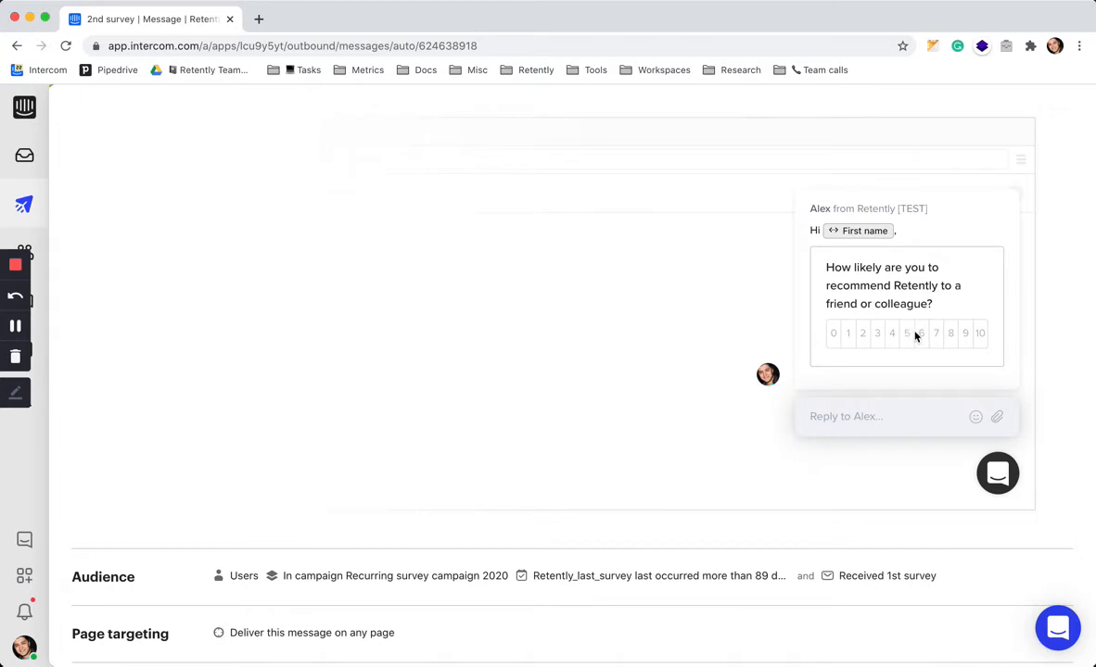
scroll(754, 298, down, 2)
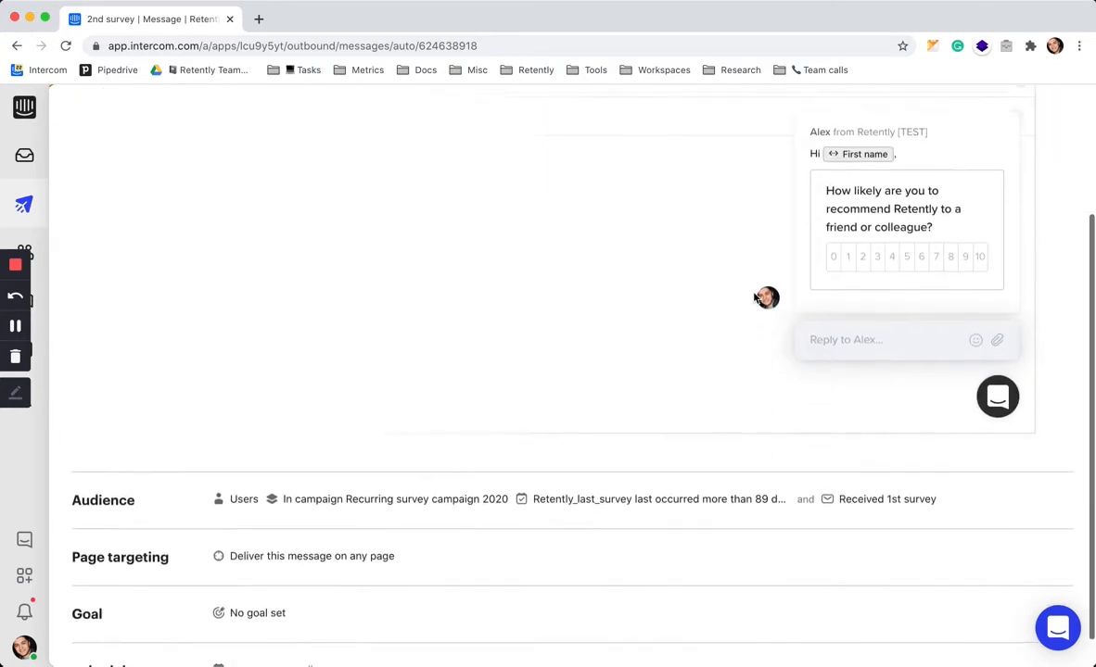
scroll(753, 298, up, 3)
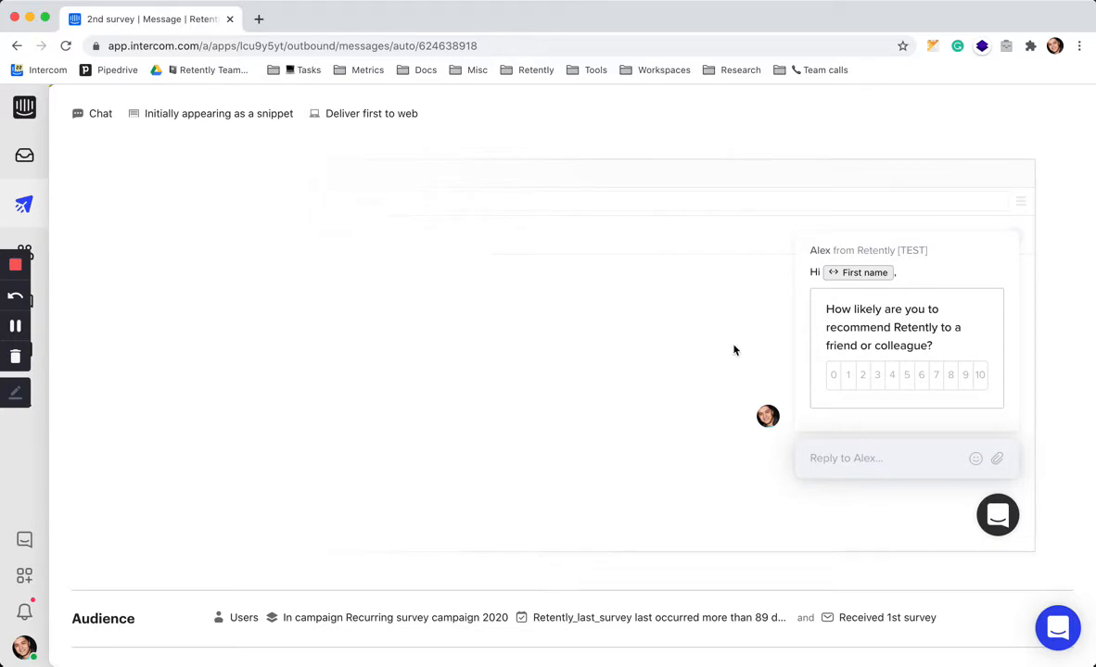
scroll(734, 349, down, 3)
scroll(585, 433, up, 4)
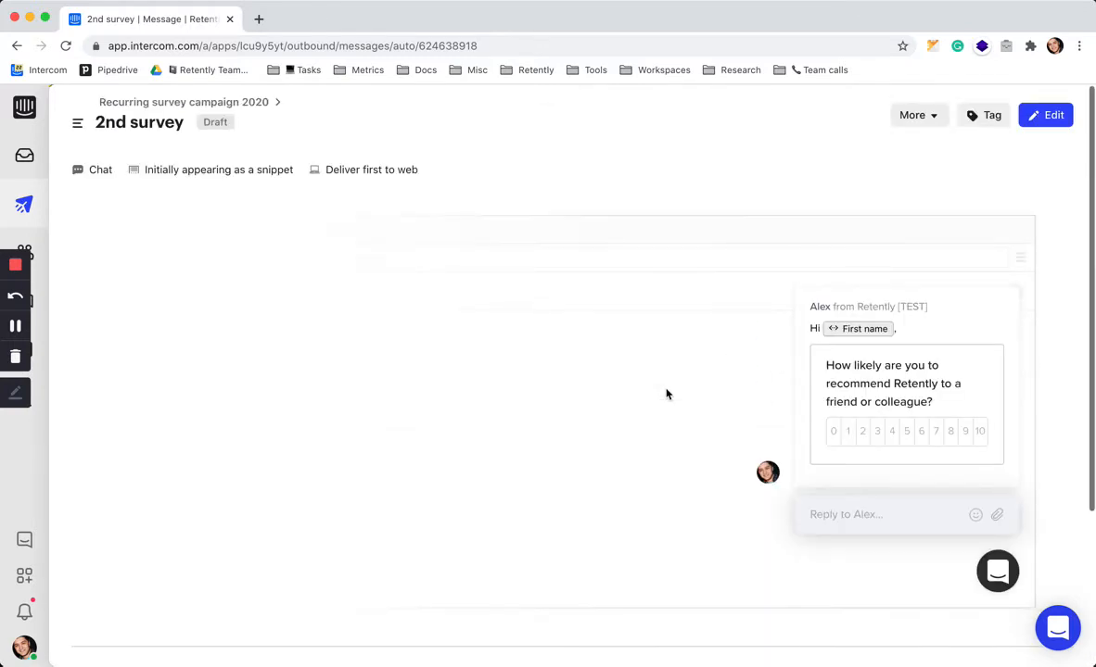
Open the 2nd survey for editing, inspect its "Received message 1st survey" and retently_last_survey audience filters, and return to the campaign.
click(1046, 115)
scroll(610, 264, down, 5)
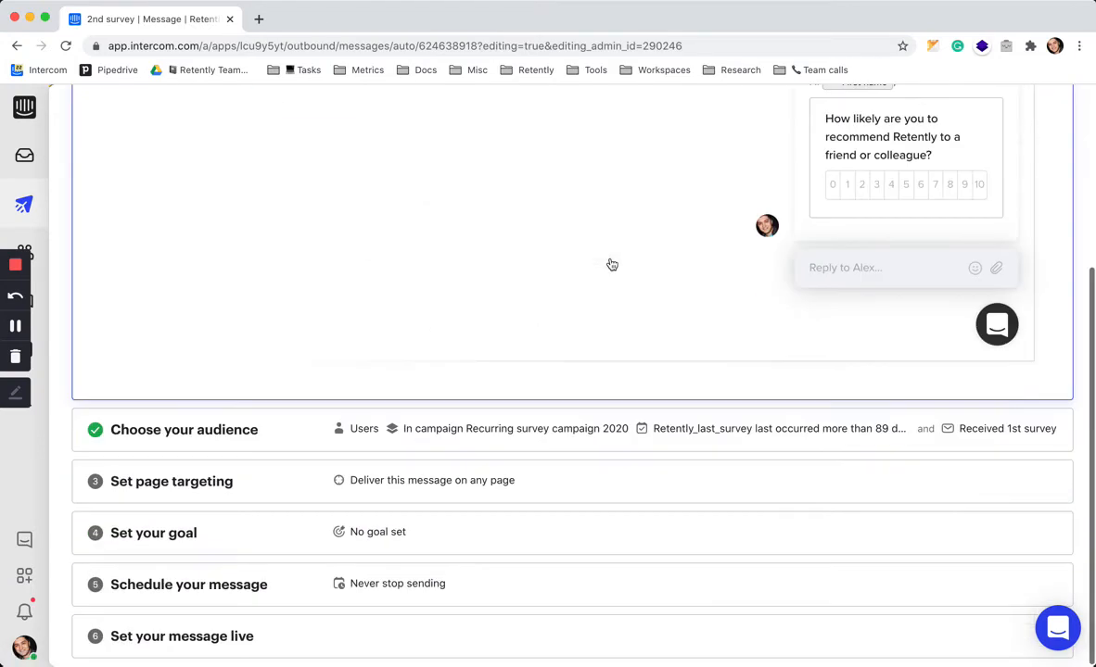
click(491, 427)
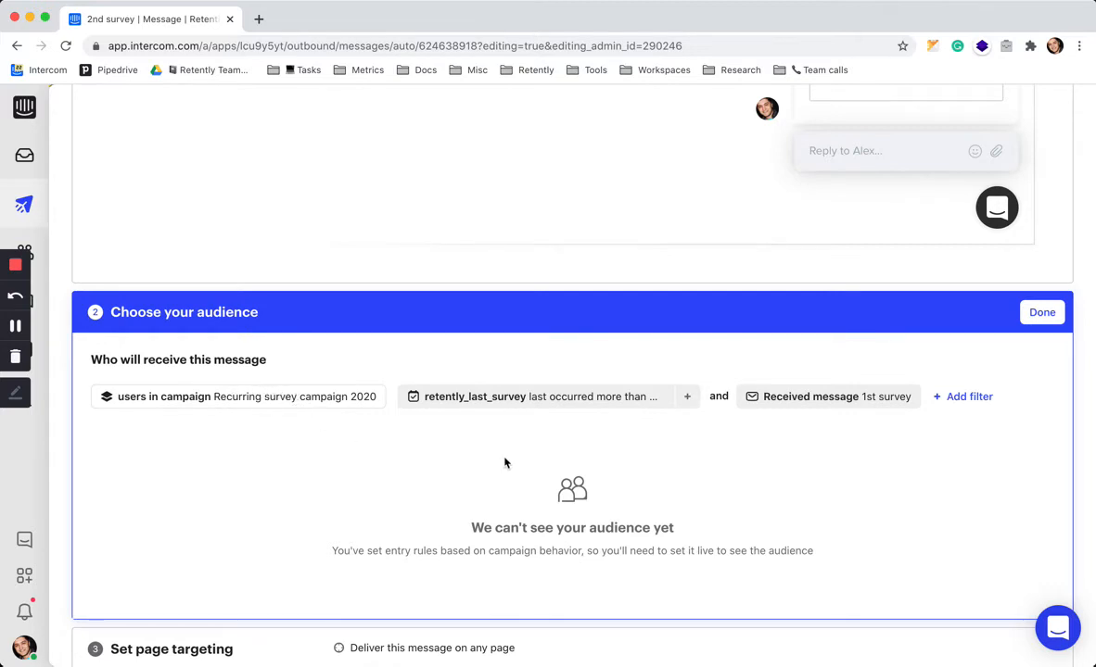
click(815, 408)
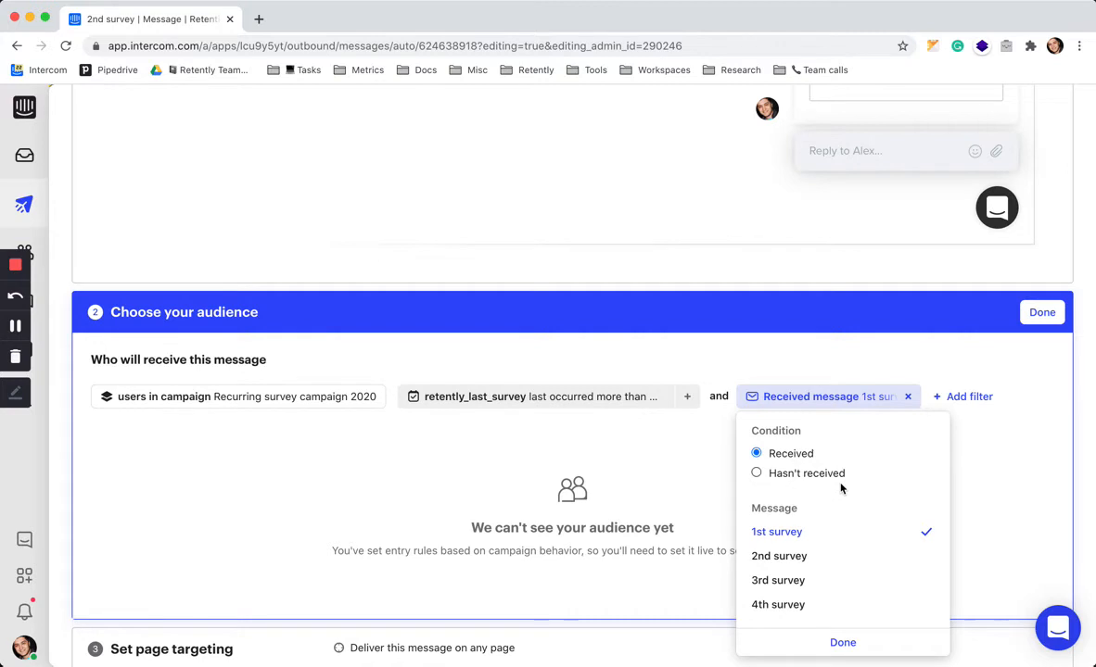
click(621, 448)
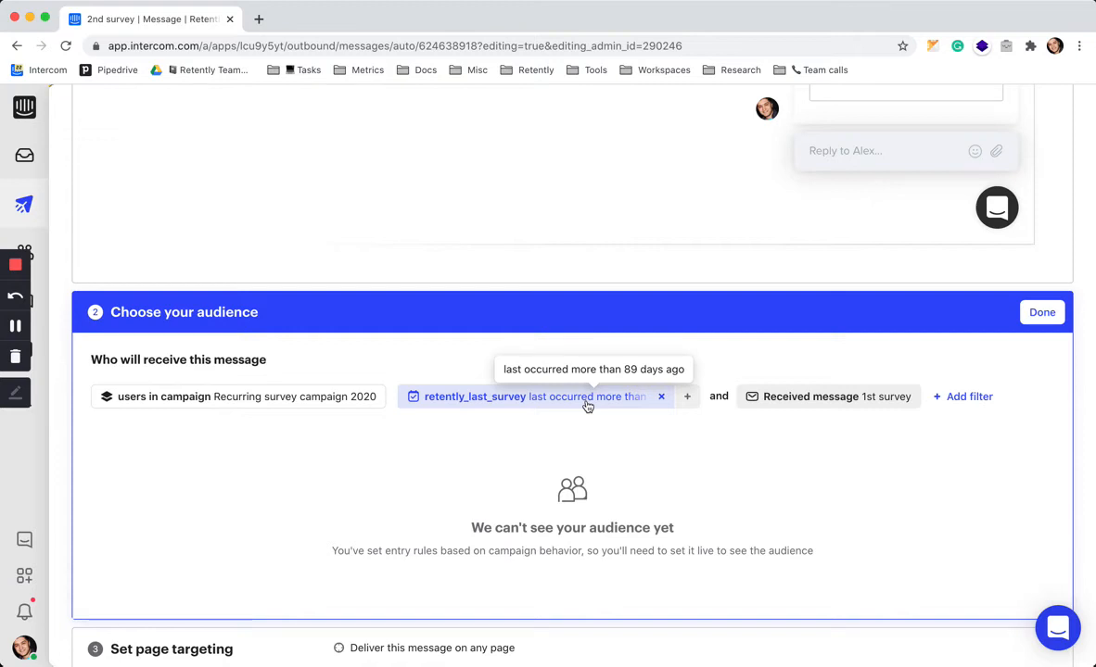
scroll(588, 406, up, 5)
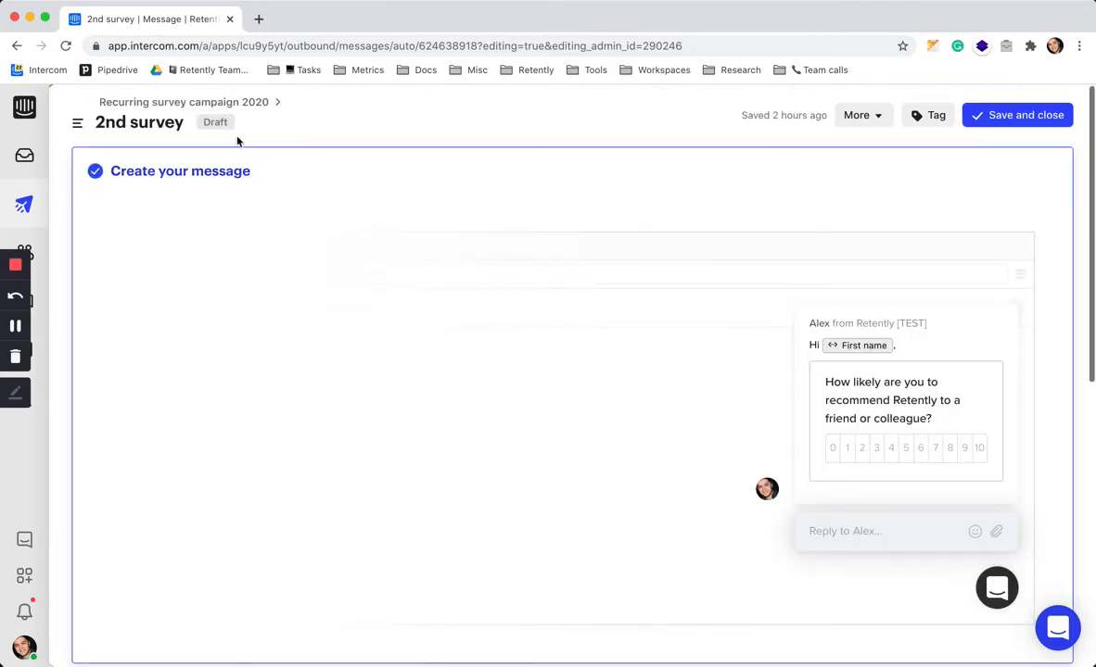
click(206, 104)
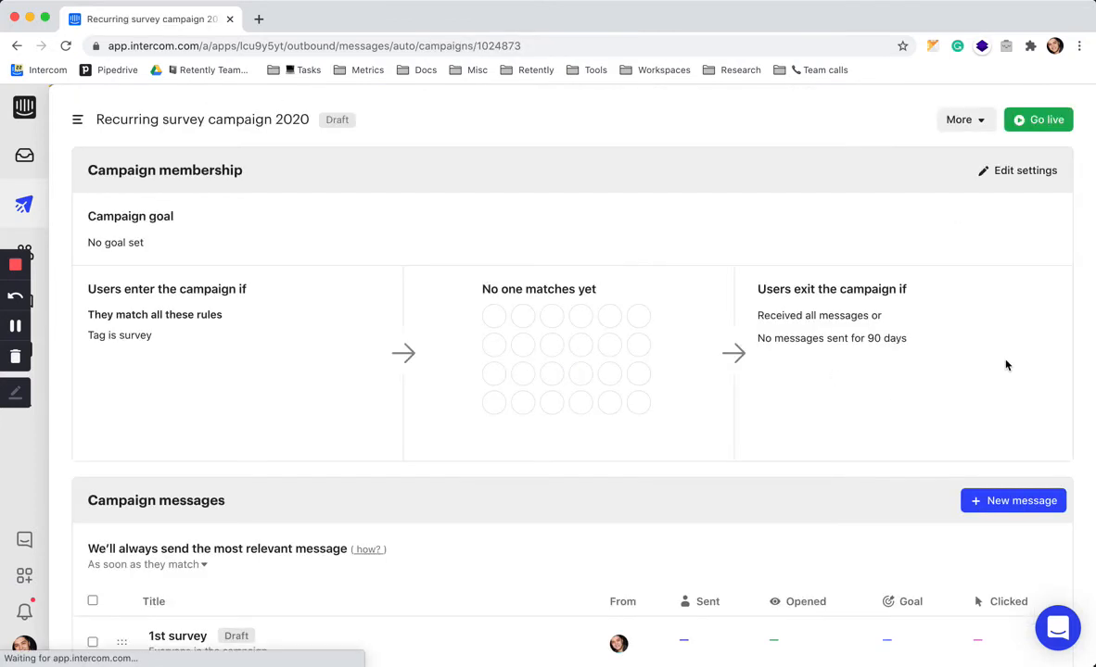
Open the campaign membership settings for editing and compare the exit rules with the survey messages' conditions.
click(1029, 176)
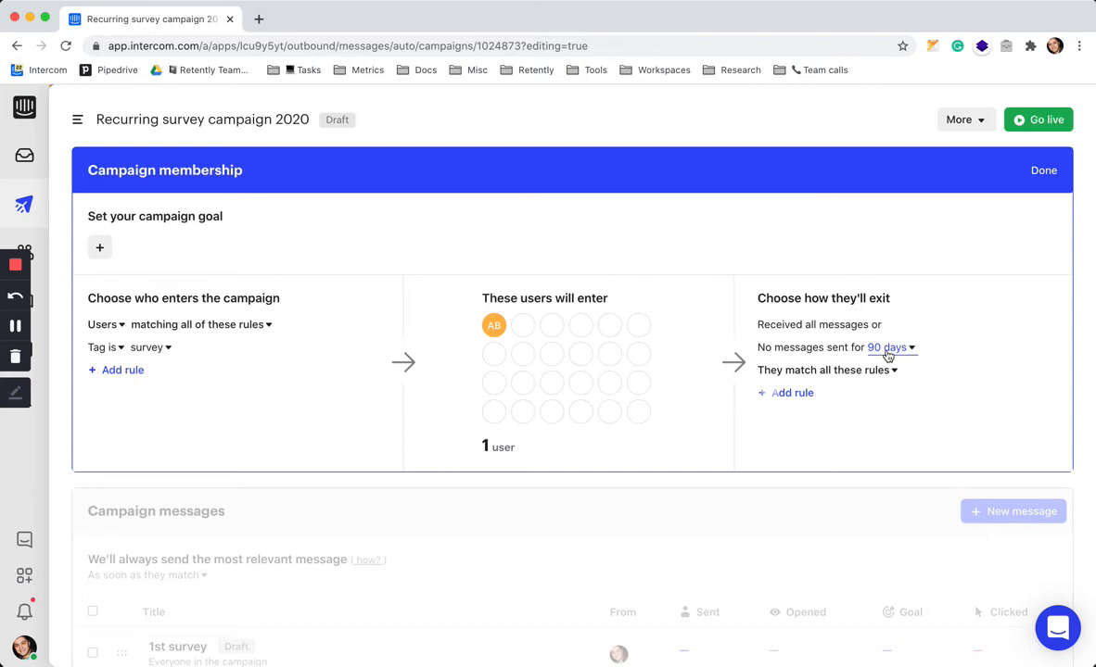
scroll(599, 384, down, 4)
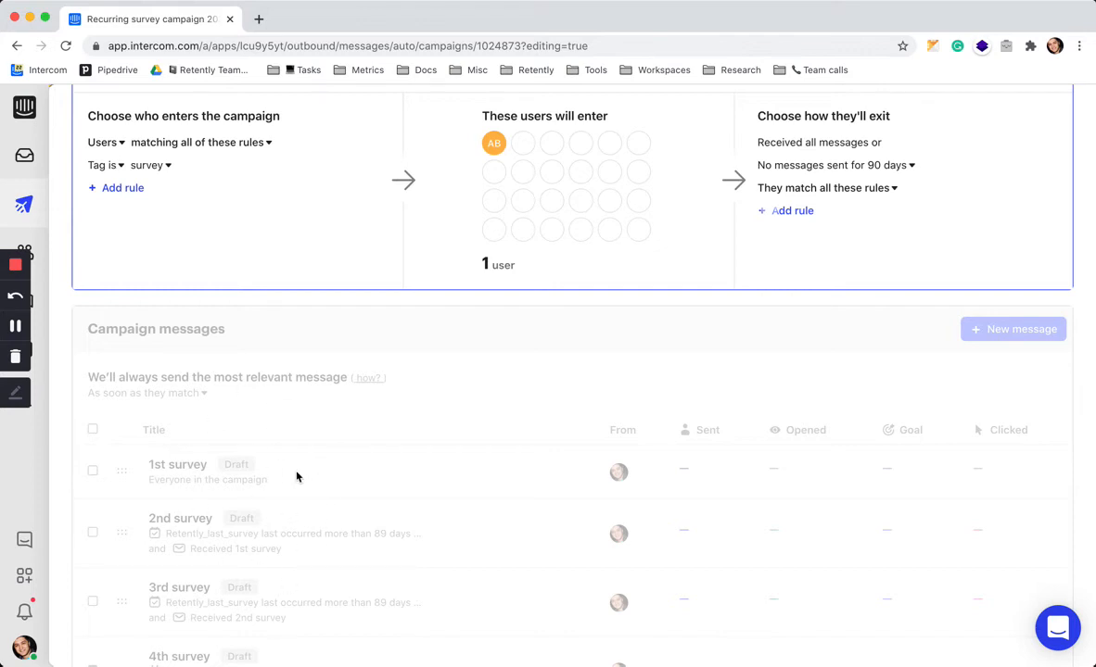
scroll(594, 391, up, 3)
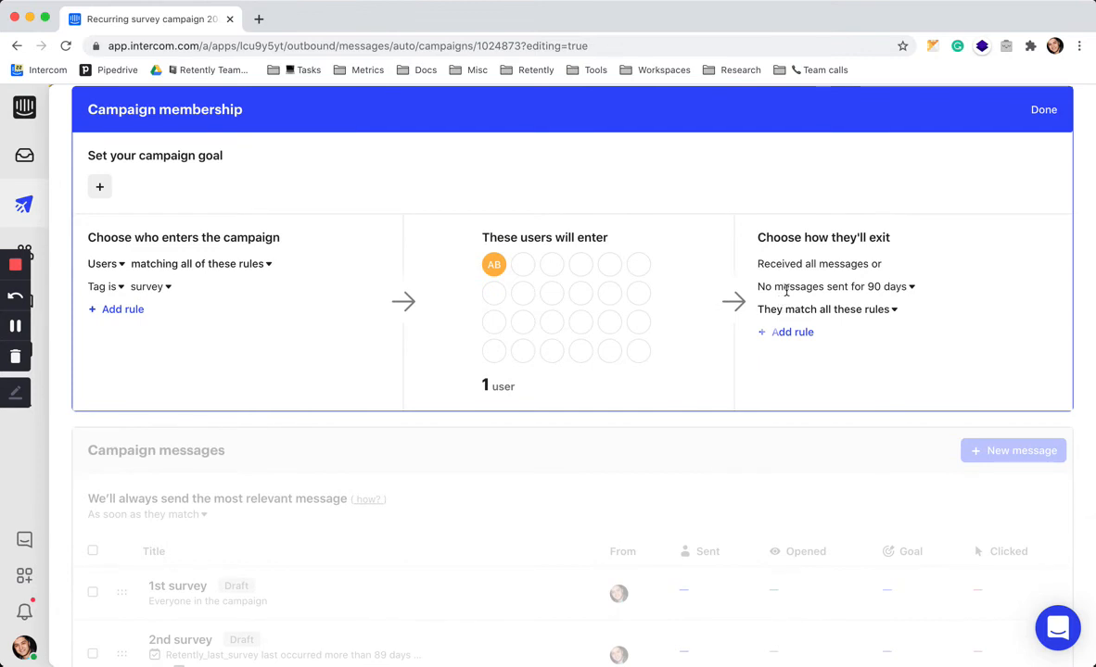
Check the "No messages sent for 90 days" exit rule against the campaign messages and finish editing the campaign membership settings.
drag(784, 287, 824, 290)
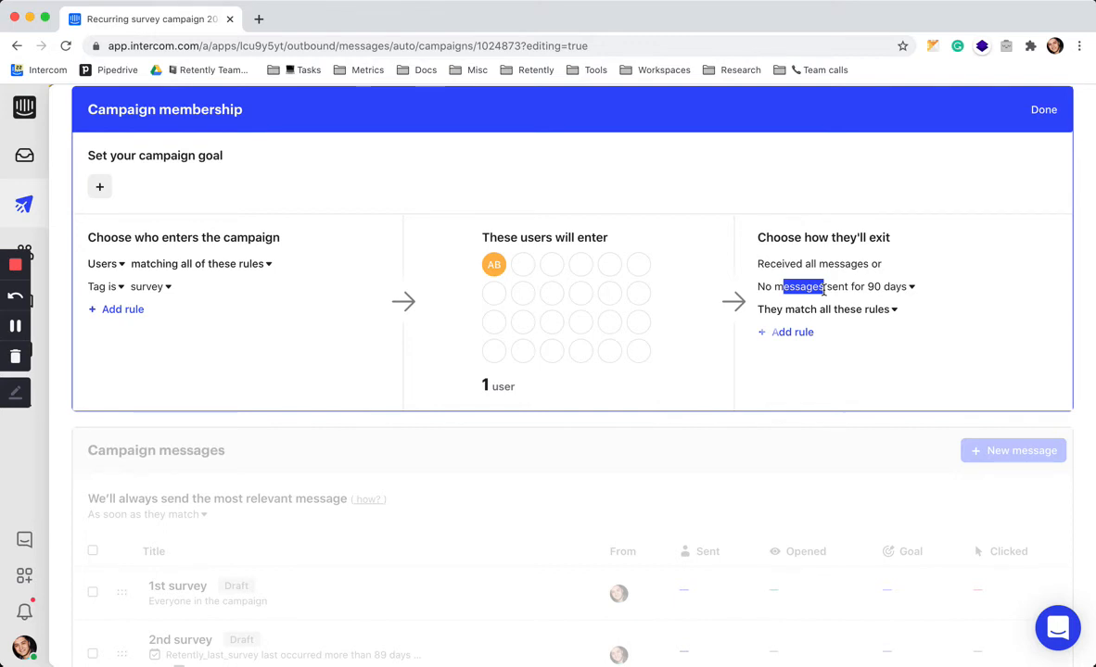
scroll(823, 289, down, 5)
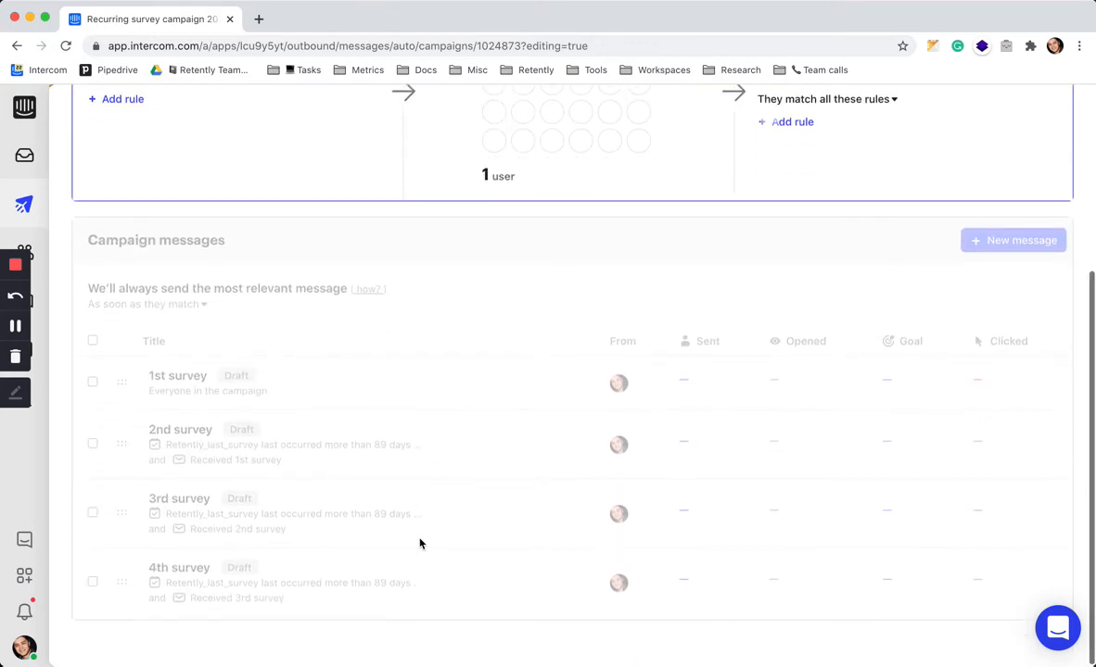
scroll(812, 416, up, 6)
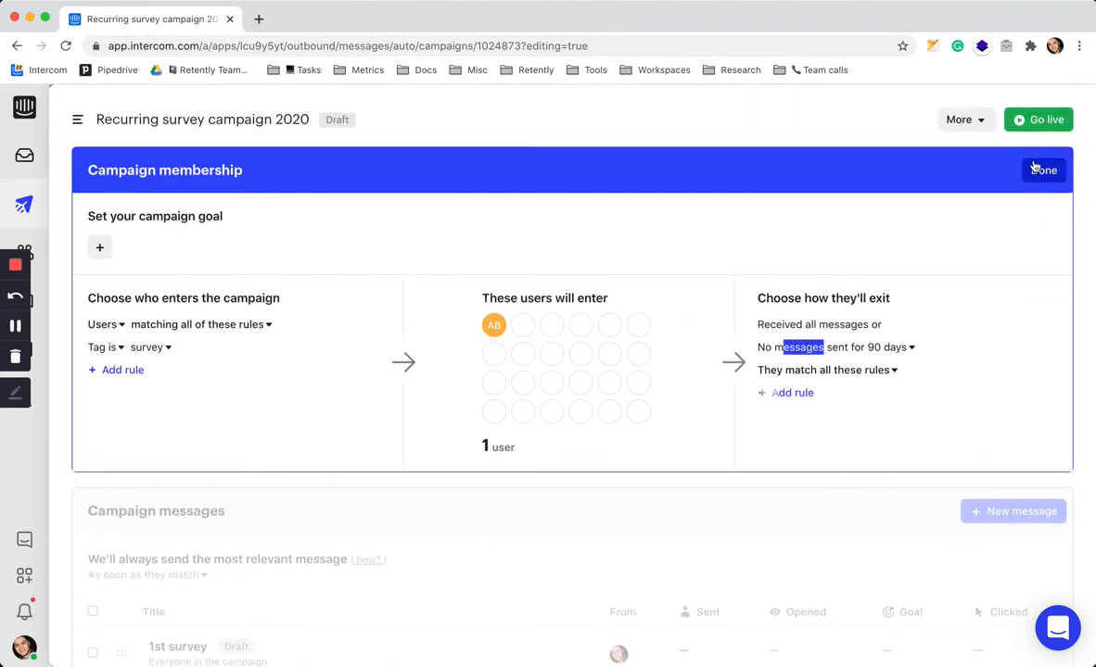
click(1036, 168)
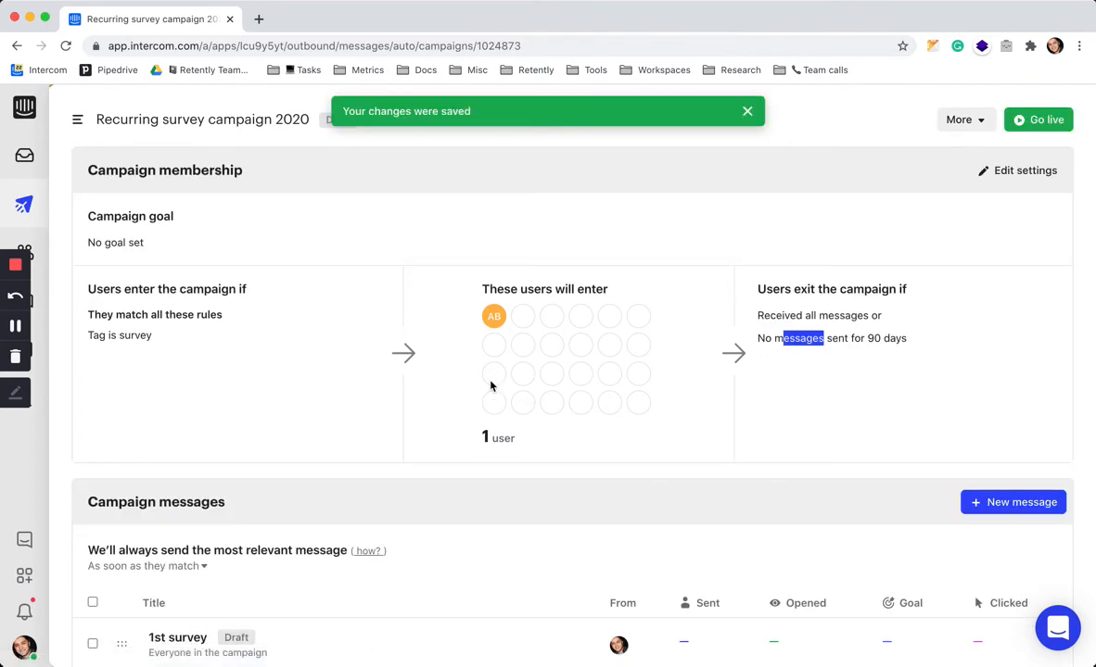
Examine the Retently_last_survey and received-message conditions listed for the 2nd, 3rd and 4th surveys in the campaign messages.
scroll(491, 386, down, 6)
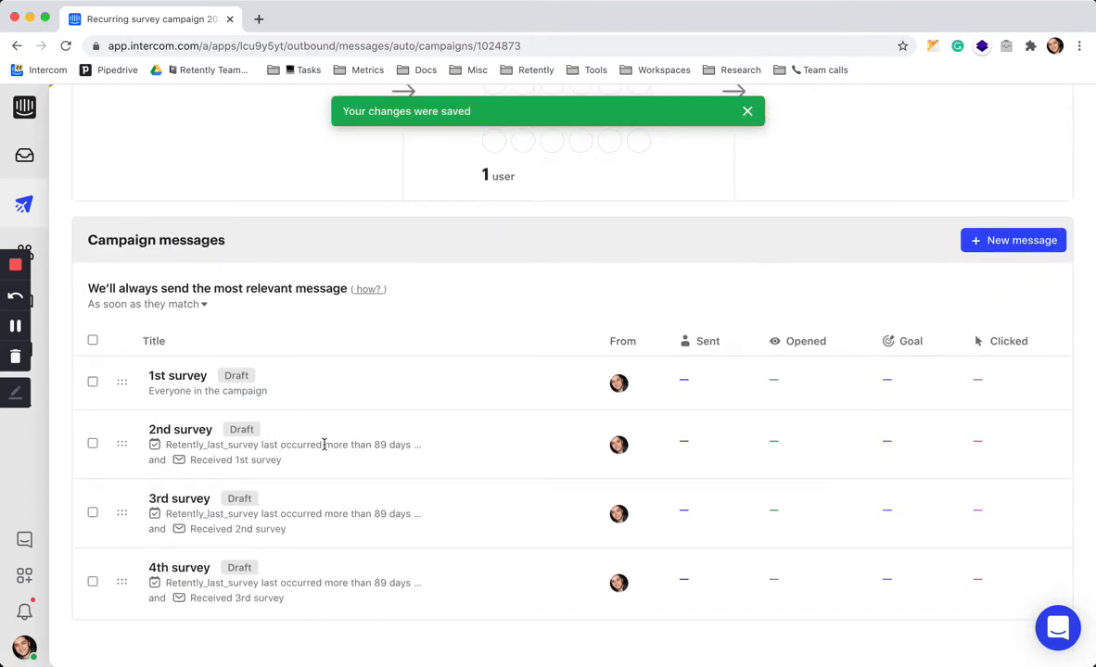
drag(273, 446, 335, 446)
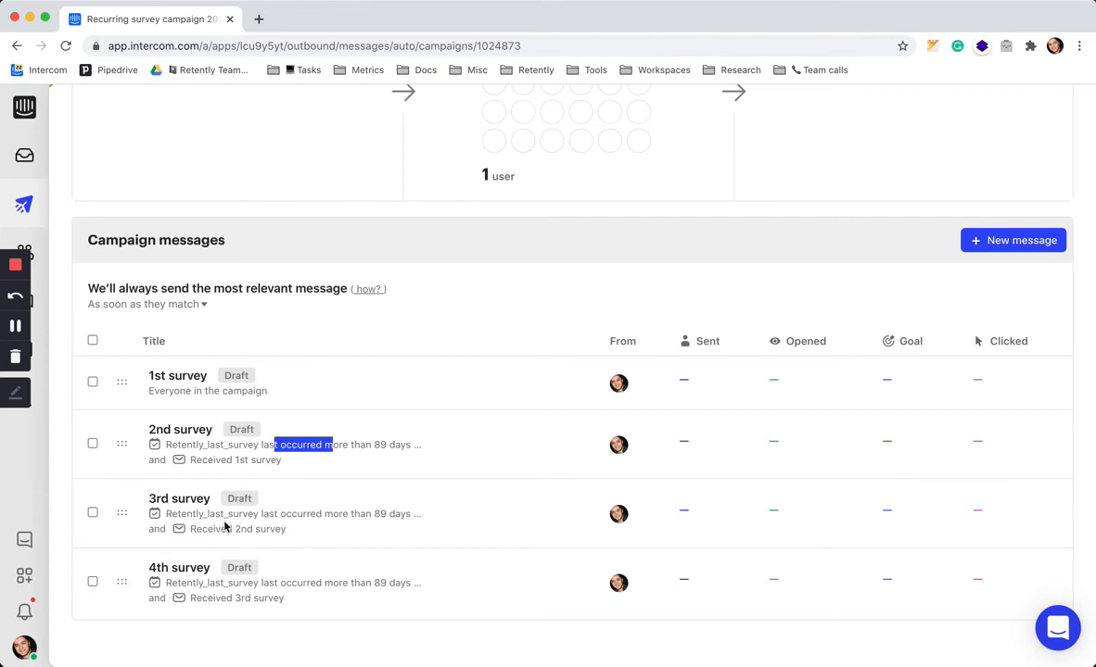
drag(287, 529, 215, 530)
click(282, 528)
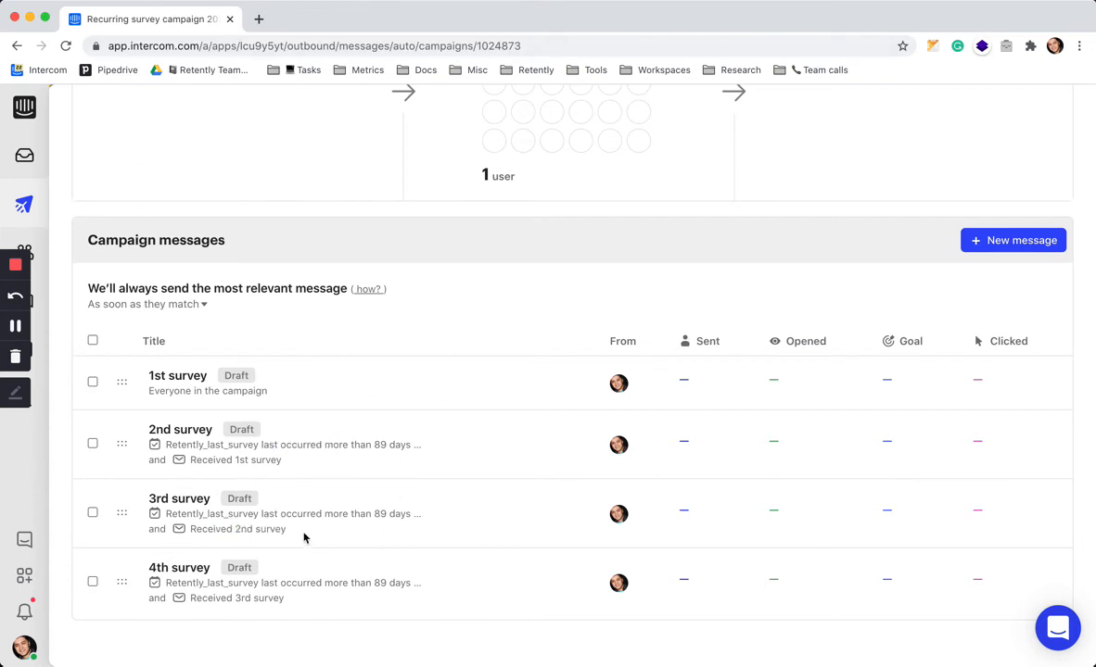
drag(286, 530, 188, 530)
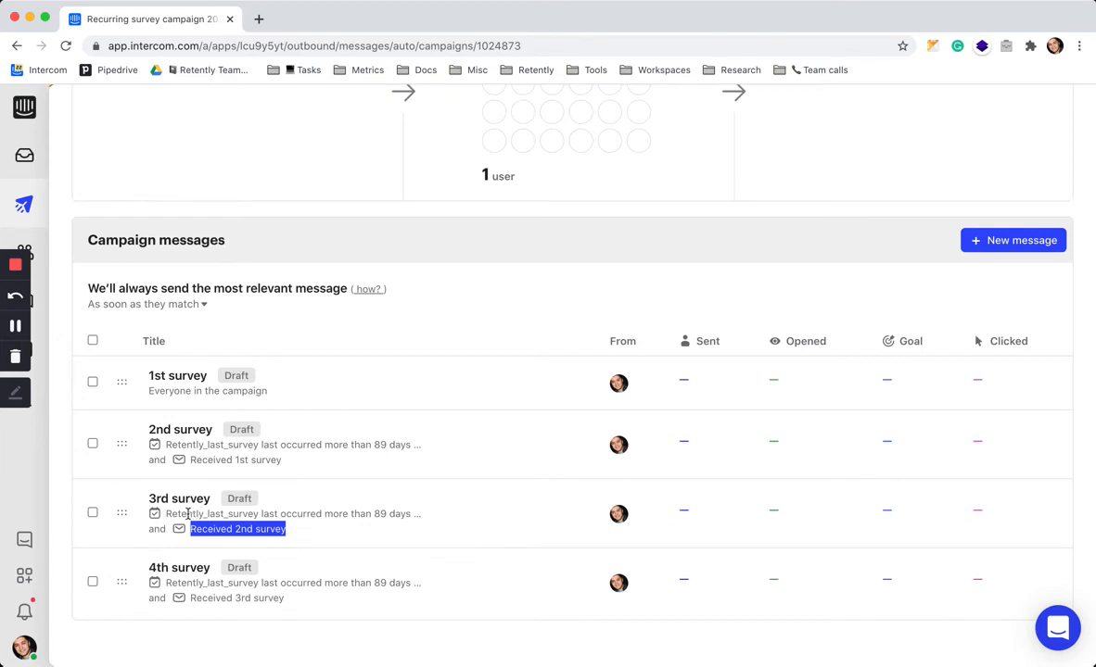
drag(188, 513, 383, 515)
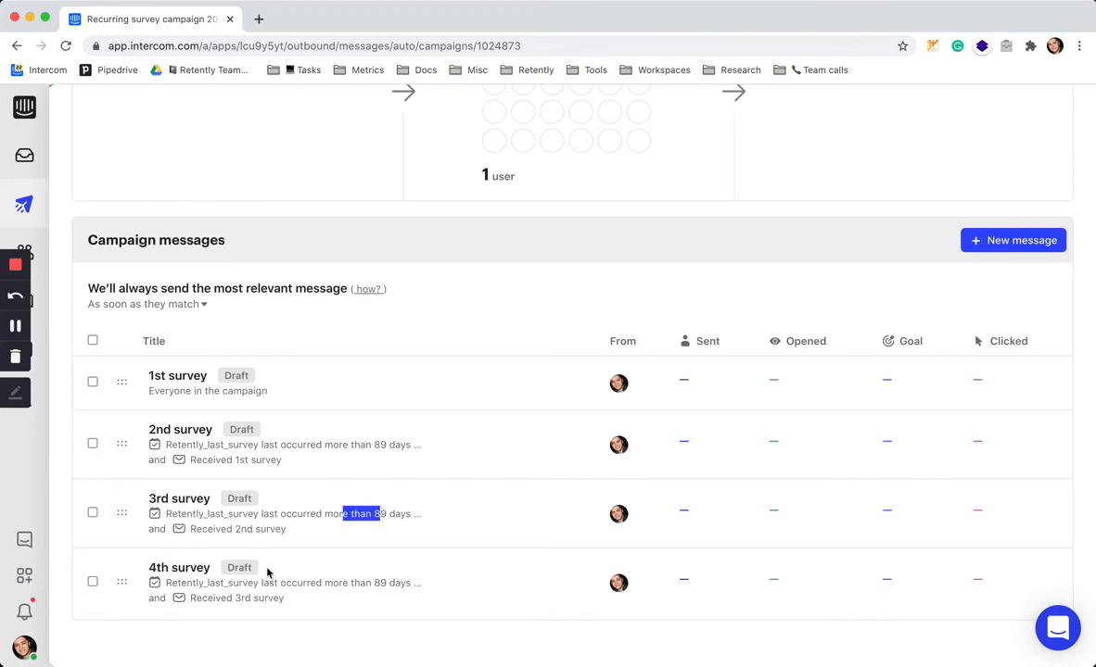
click(380, 623)
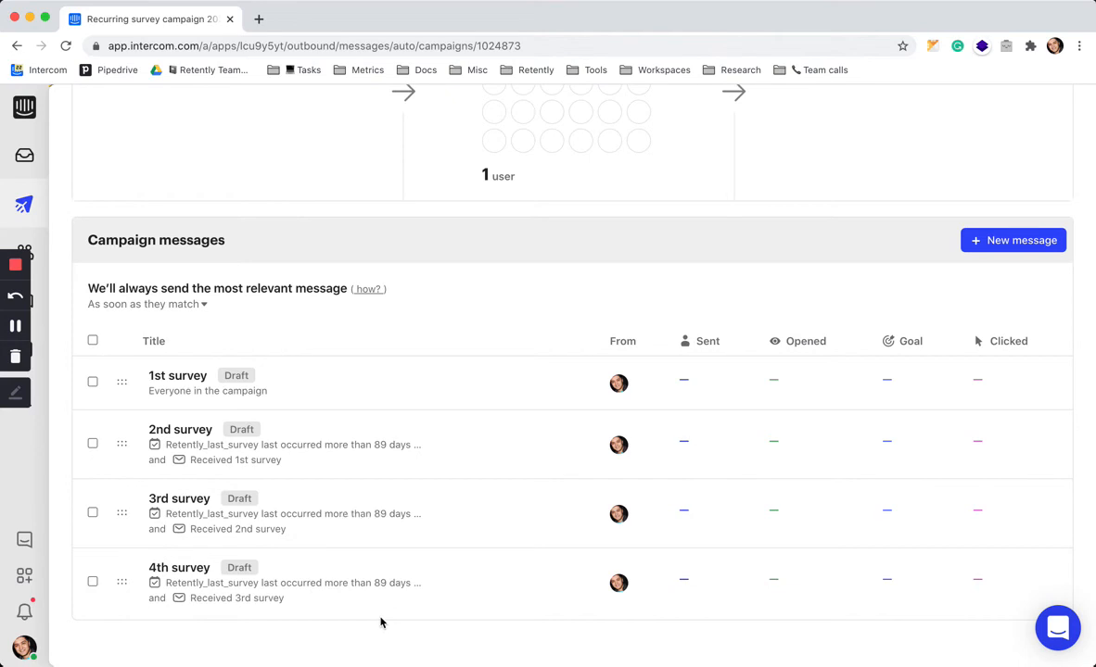
Review the campaign's entry and exit rules alongside its survey messages, and look at the option to duplicate the campaign without applying it.
scroll(380, 623, up, 5)
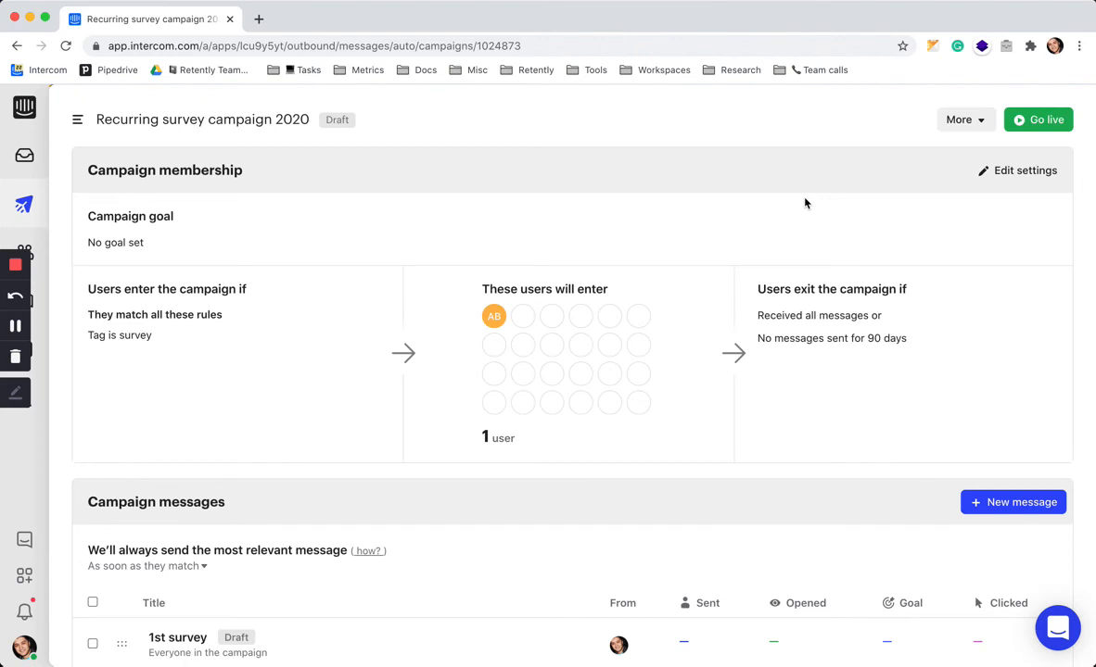
scroll(587, 387, down, 3)
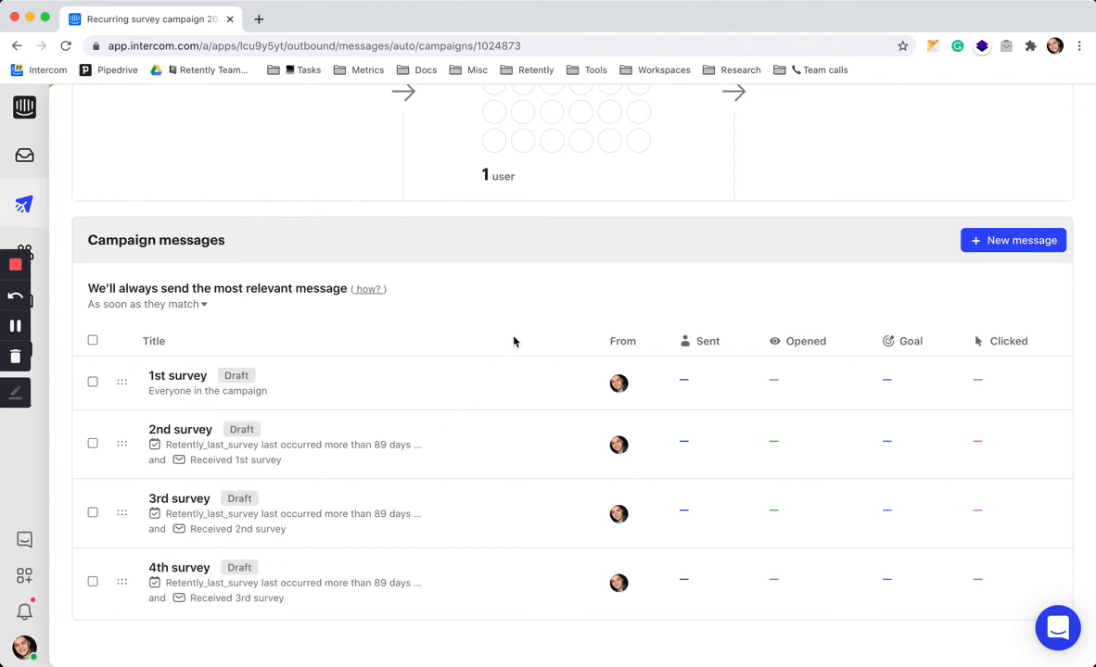
scroll(514, 341, up, 5)
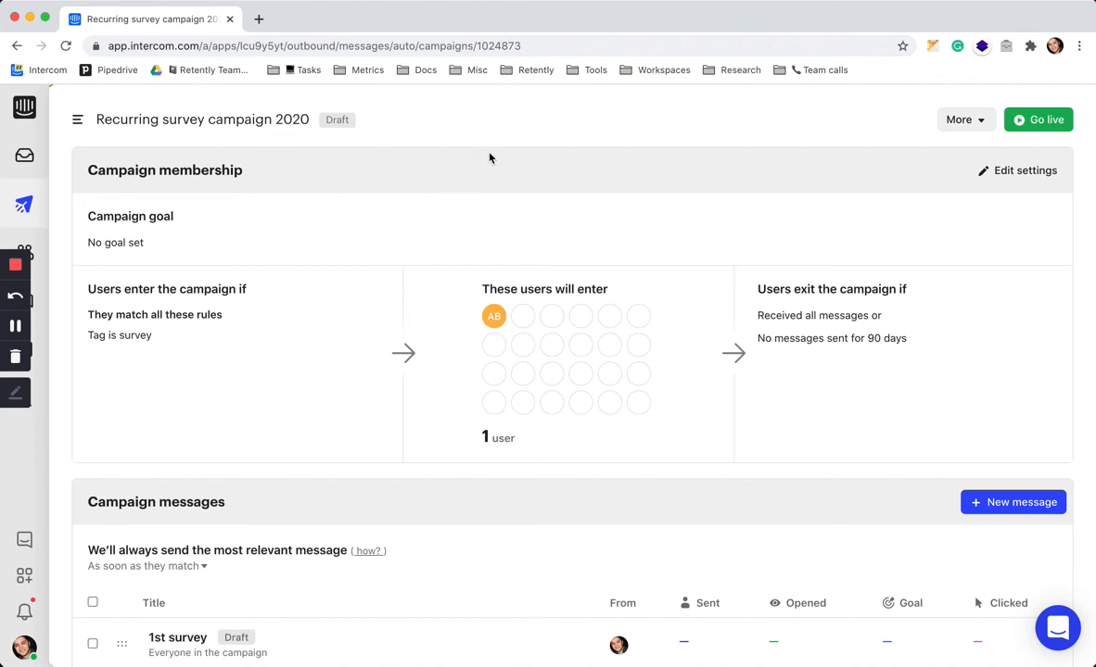
click(978, 136)
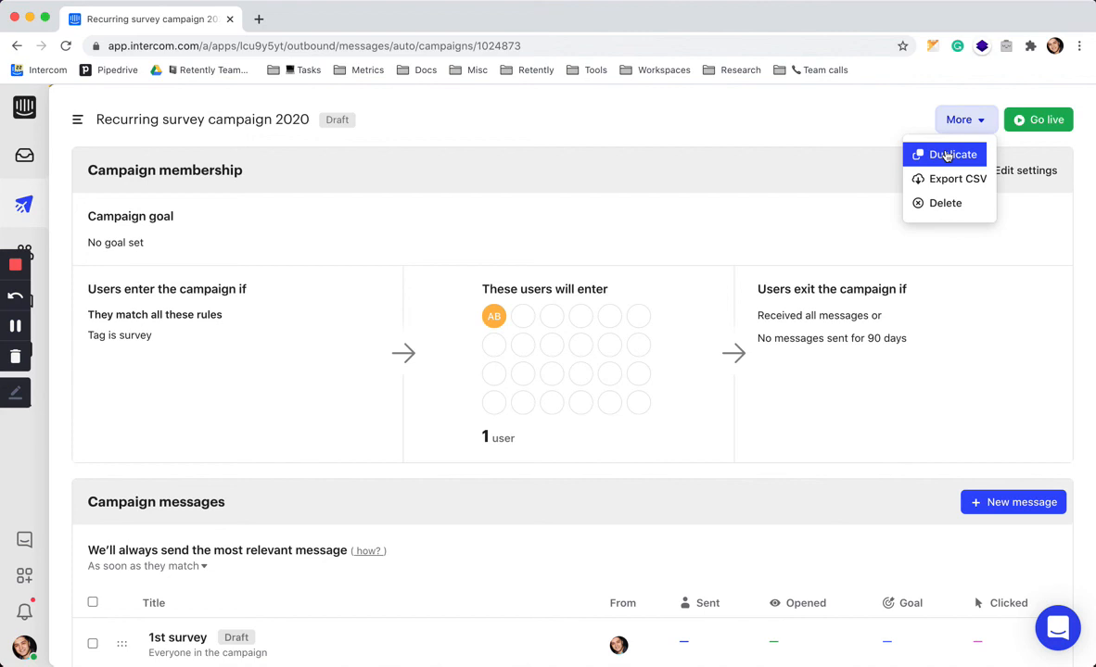
click(636, 203)
scroll(636, 203, down, 5)
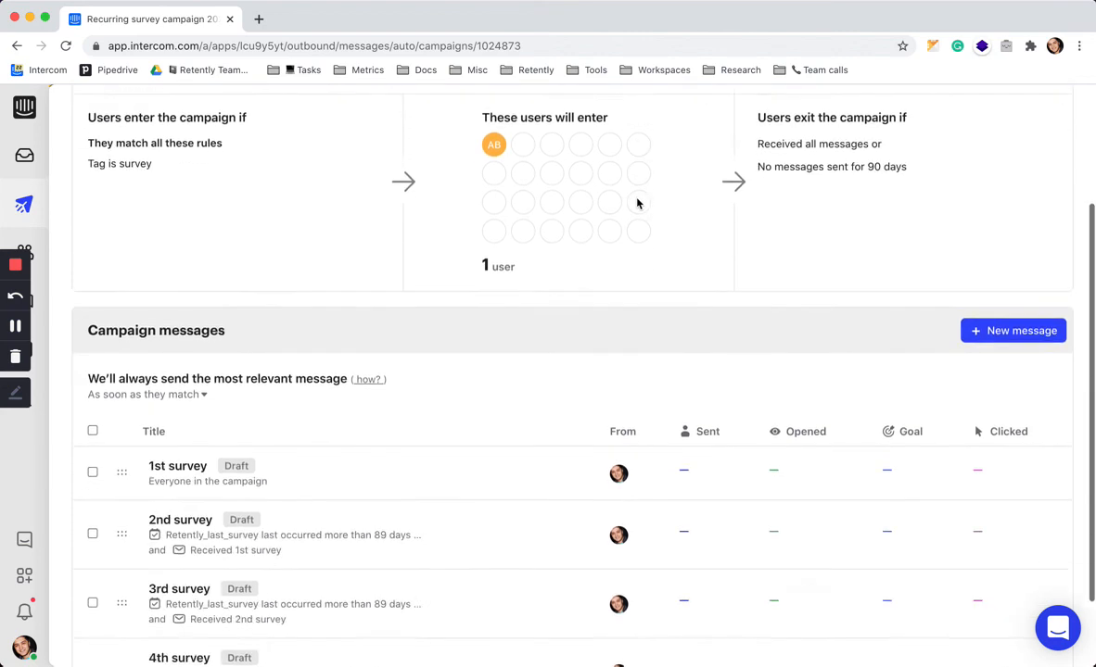